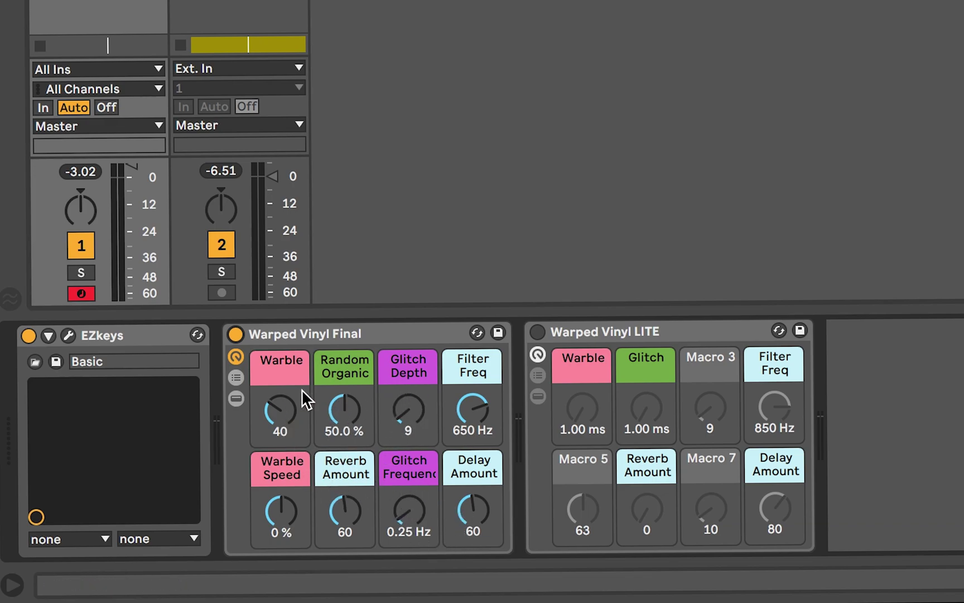
Push Warble to 127 and raise Warble Speed, Random Organic and Glitch Depth on Warped Vinyl Final
{"action": "left_click_drag", "start_coordinate": [288, 405], "coordinate": [289, 363]}
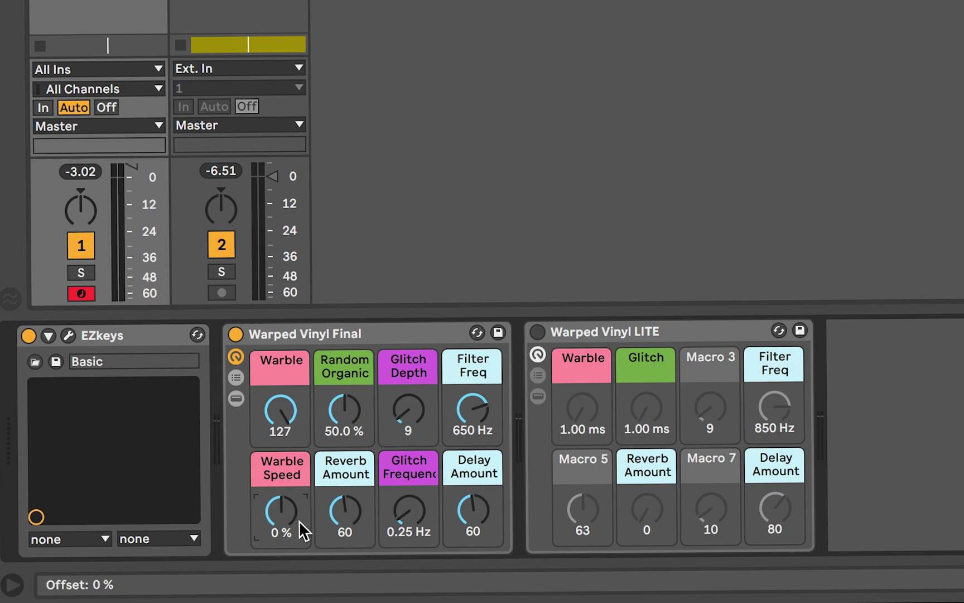
{"action": "left_click_drag", "start_coordinate": [279, 506], "coordinate": [279, 505]}
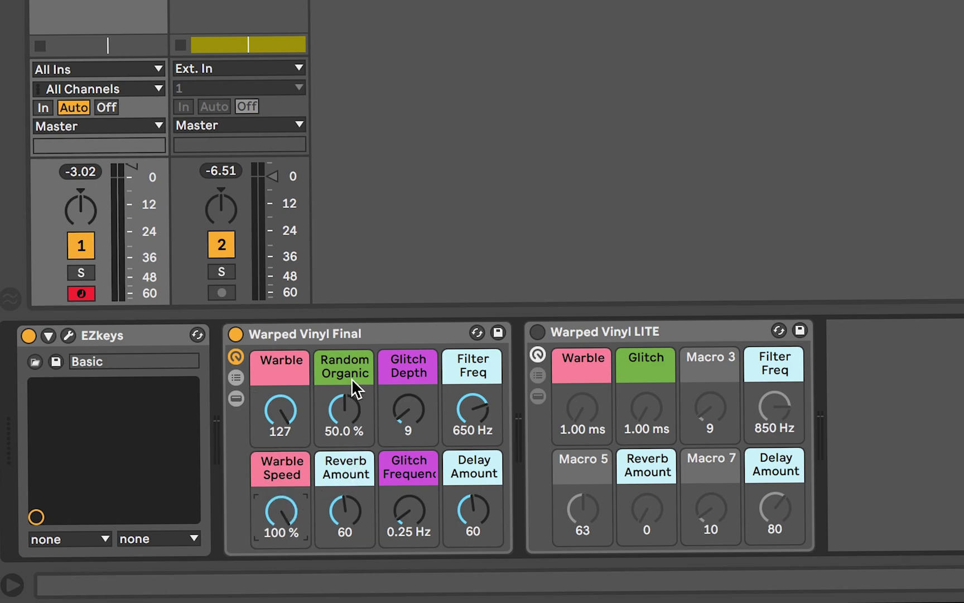
{"action": "left_click_drag", "start_coordinate": [351, 378], "coordinate": [408, 357]}
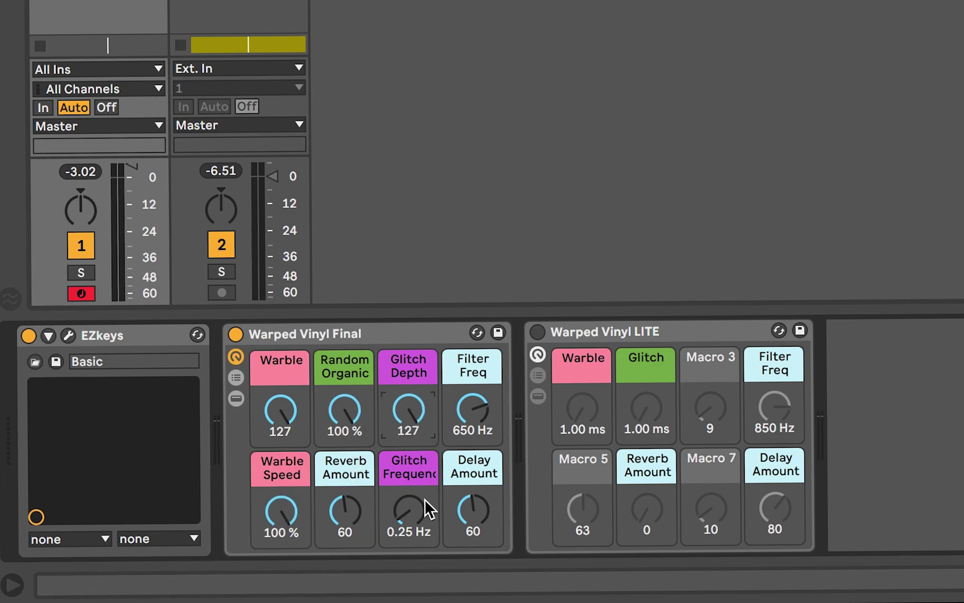
{"action": "left_click_drag", "start_coordinate": [419, 517], "coordinate": [419, 474]}
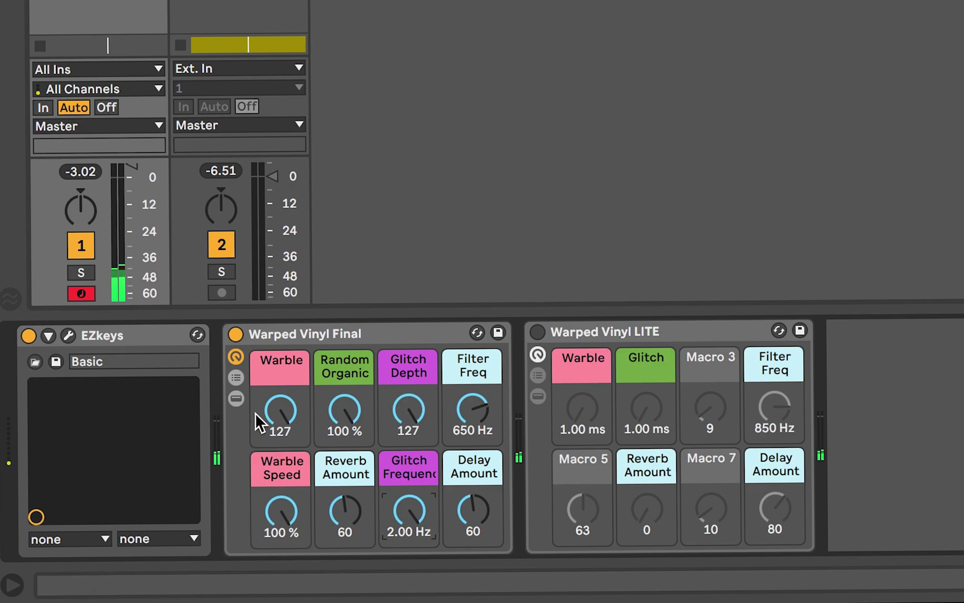
Drop Warble to 0, Warble Speed to -100 %, Random Organic and Glitch Depth to 0, Glitch Frequency to 0.18 Hz
{"action": "left_click_drag", "start_coordinate": [265, 404], "coordinate": [274, 416]}
{"action": "left_click_drag", "start_coordinate": [284, 512], "coordinate": [284, 549]}
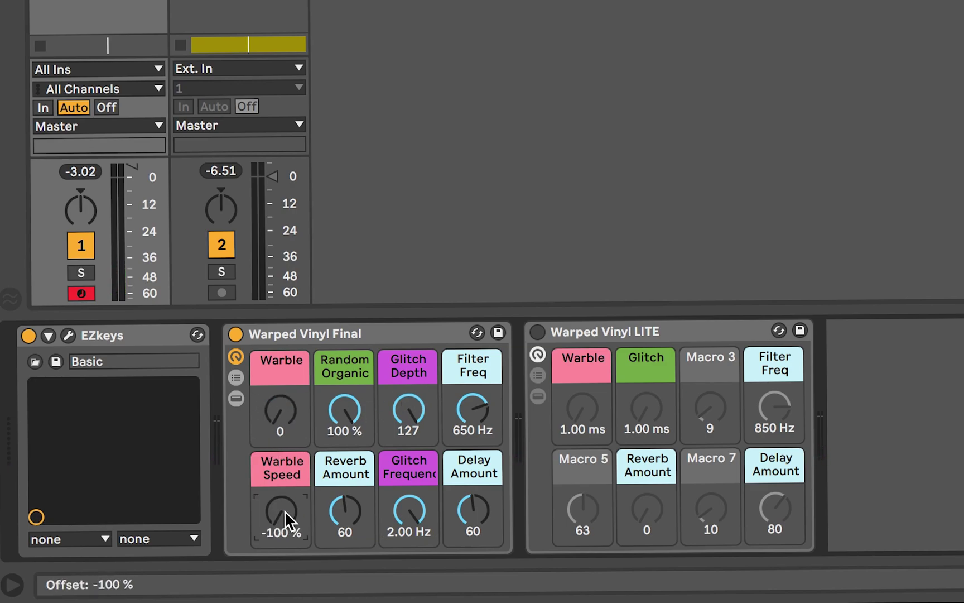
{"action": "left_click_drag", "start_coordinate": [357, 394], "coordinate": [358, 438]}
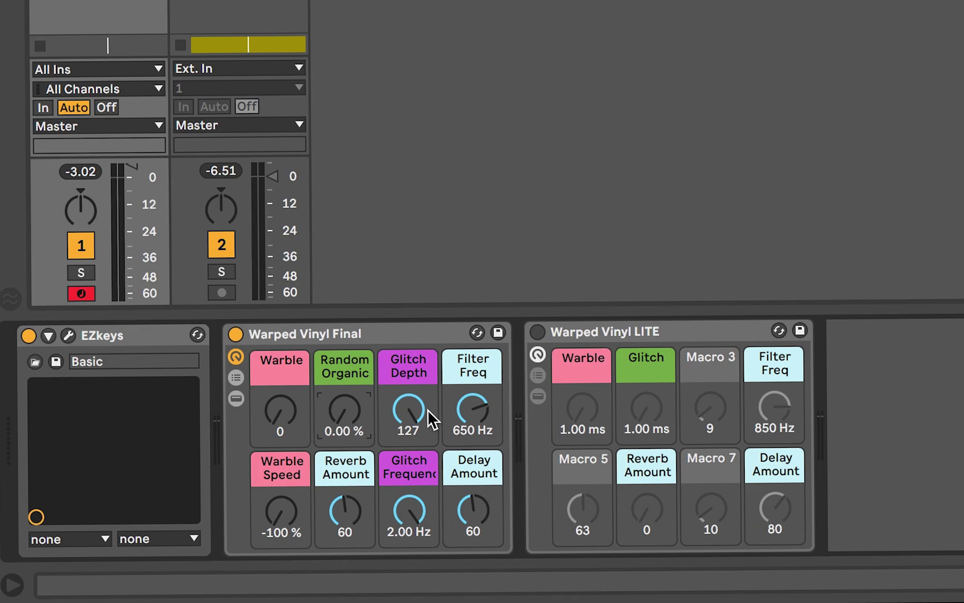
{"action": "left_click_drag", "start_coordinate": [427, 414], "coordinate": [428, 463]}
{"action": "left_click_drag", "start_coordinate": [403, 498], "coordinate": [403, 536]}
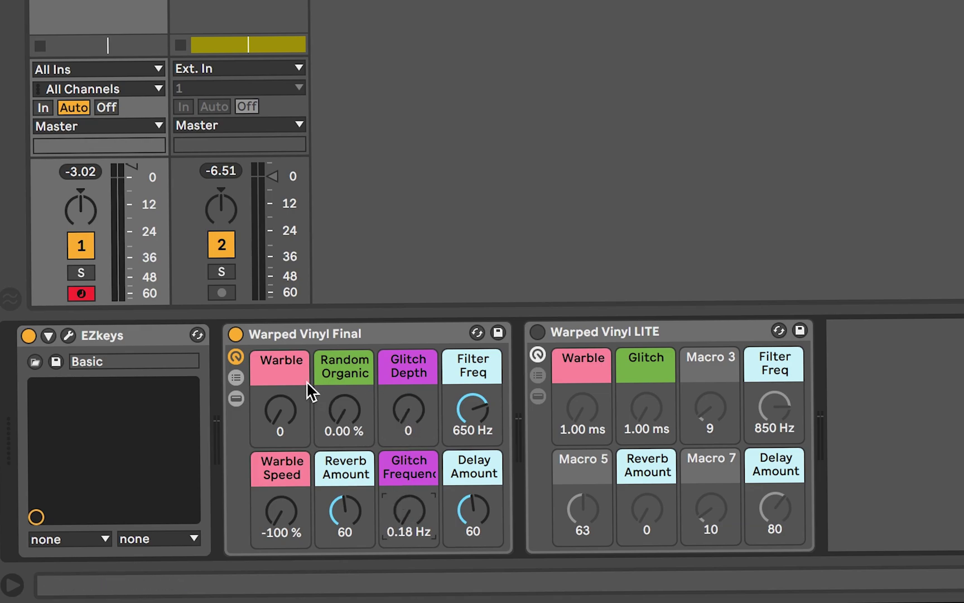
Bring Warble back up to 127 and set Warble Speed to 100 %
{"action": "left_click_drag", "start_coordinate": [280, 407], "coordinate": [280, 376]}
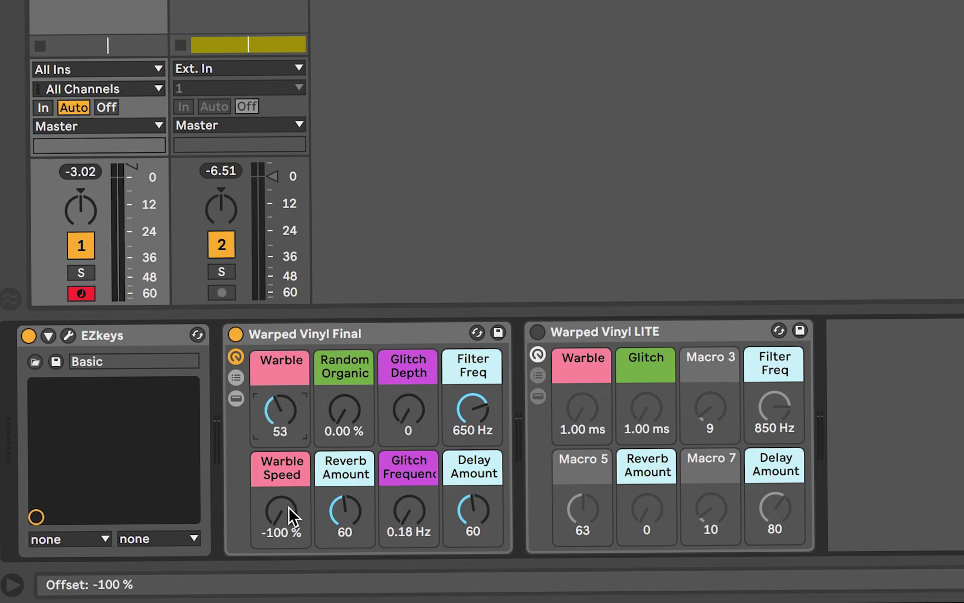
{"action": "left_click_drag", "start_coordinate": [285, 431], "coordinate": [286, 417]}
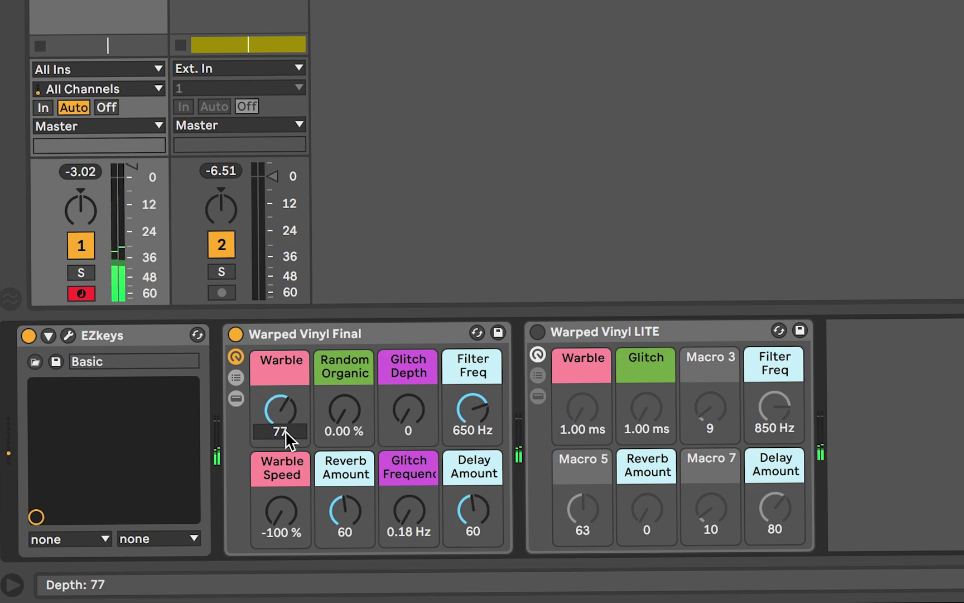
{"action": "left_click_drag", "start_coordinate": [280, 412], "coordinate": [280, 385]}
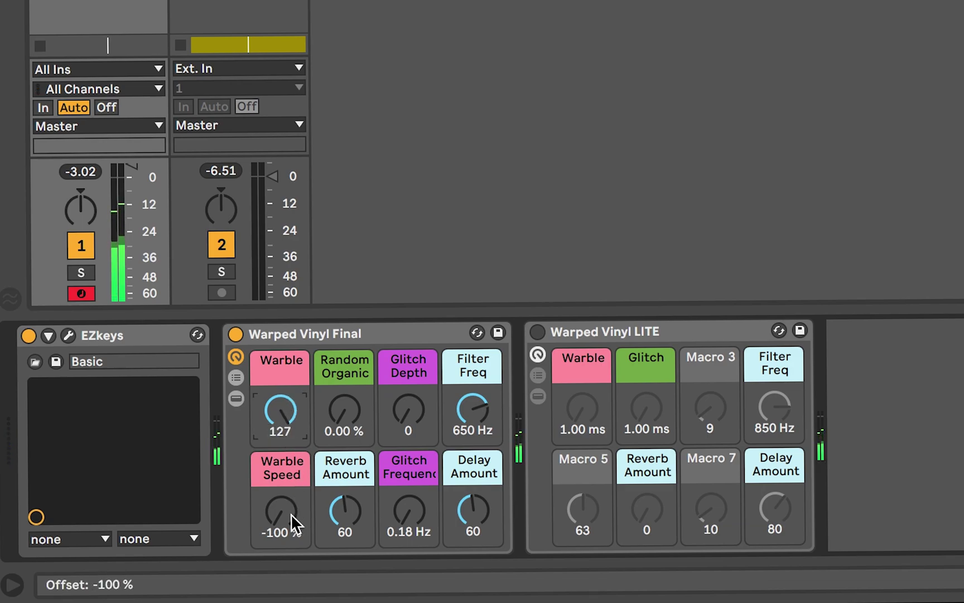
{"action": "left_click_drag", "start_coordinate": [291, 513], "coordinate": [290, 459]}
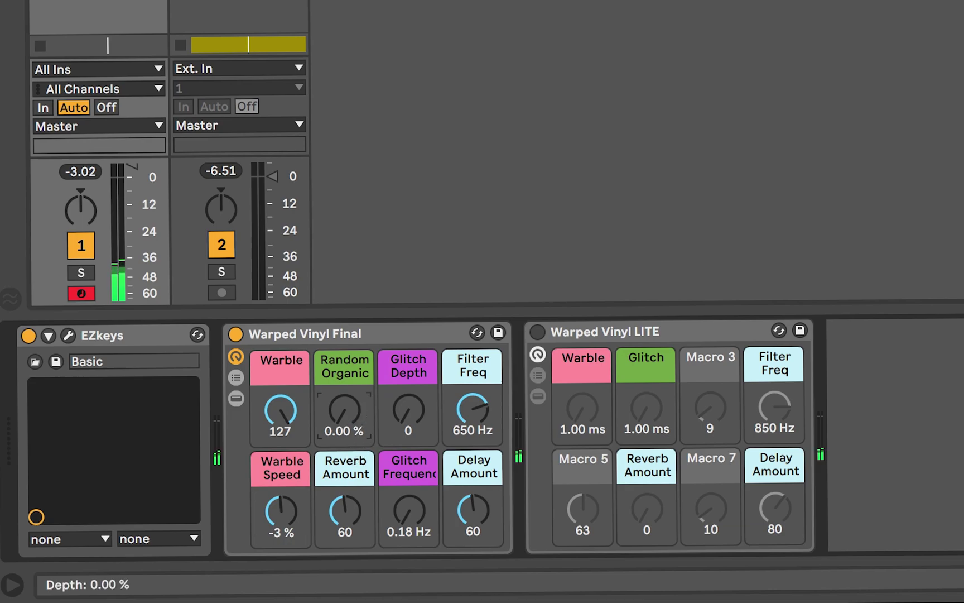
{"action": "left_click_drag", "start_coordinate": [353, 405], "coordinate": [351, 441]}
{"action": "left_click_drag", "start_coordinate": [299, 512], "coordinate": [299, 453]}
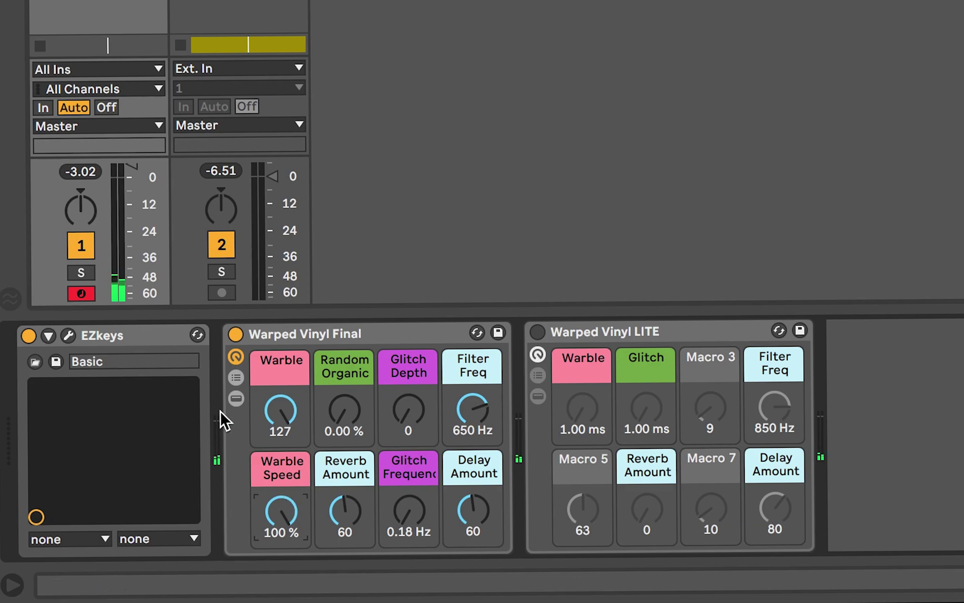
Try Random Organic at 56.7 % and 100 %, then reset it to 0.00 %
{"action": "left_click_drag", "start_coordinate": [364, 407], "coordinate": [363, 344]}
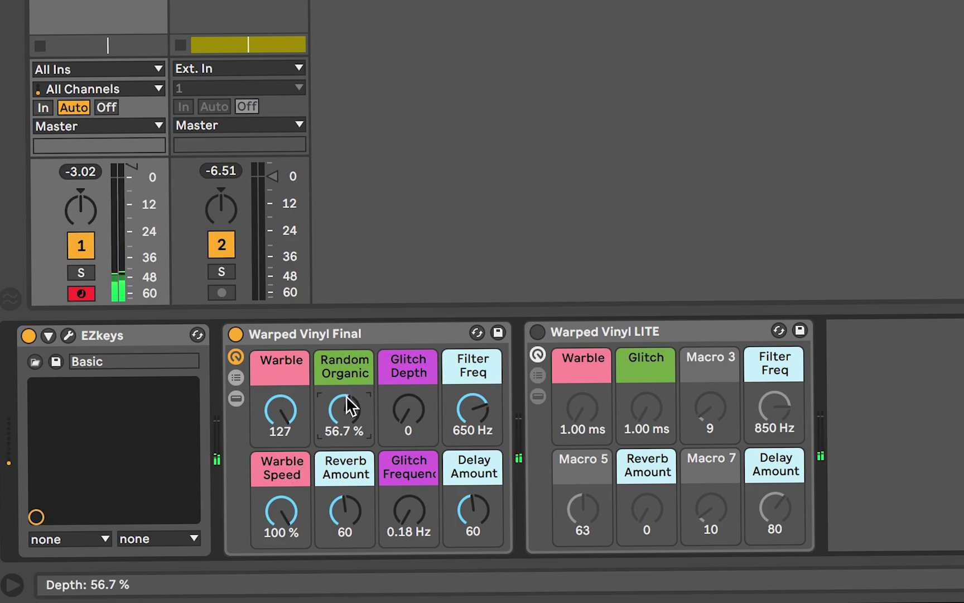
{"action": "left_click_drag", "start_coordinate": [345, 398], "coordinate": [346, 396]}
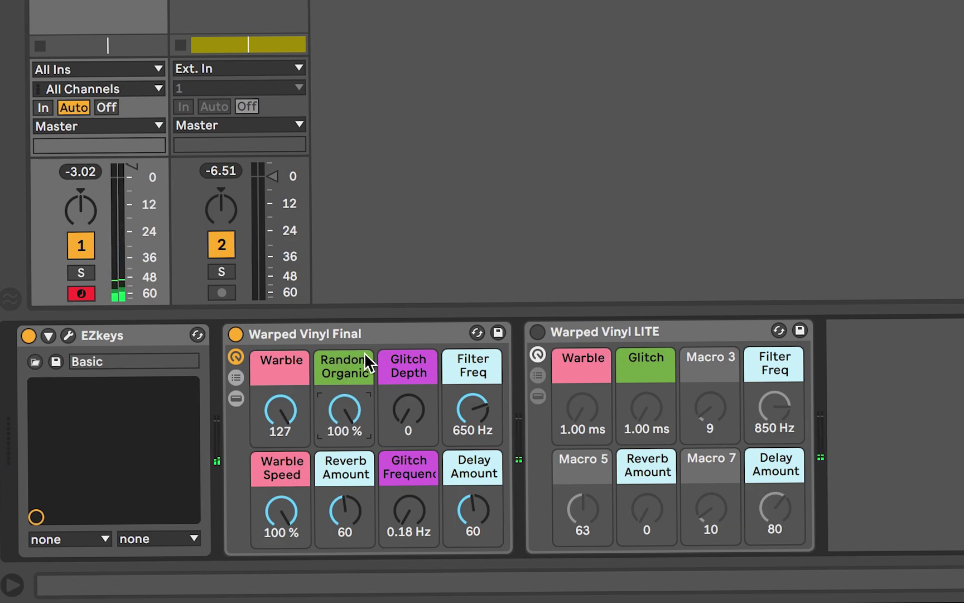
{"action": "left_click", "coordinate": [341, 410]}
{"action": "key", "text": "Delete"}
Raise Random Organic to 100 %, Glitch Depth to about 121 and Glitch Frequency to 1.37 Hz
{"action": "left_click_drag", "start_coordinate": [346, 409], "coordinate": [346, 407]}
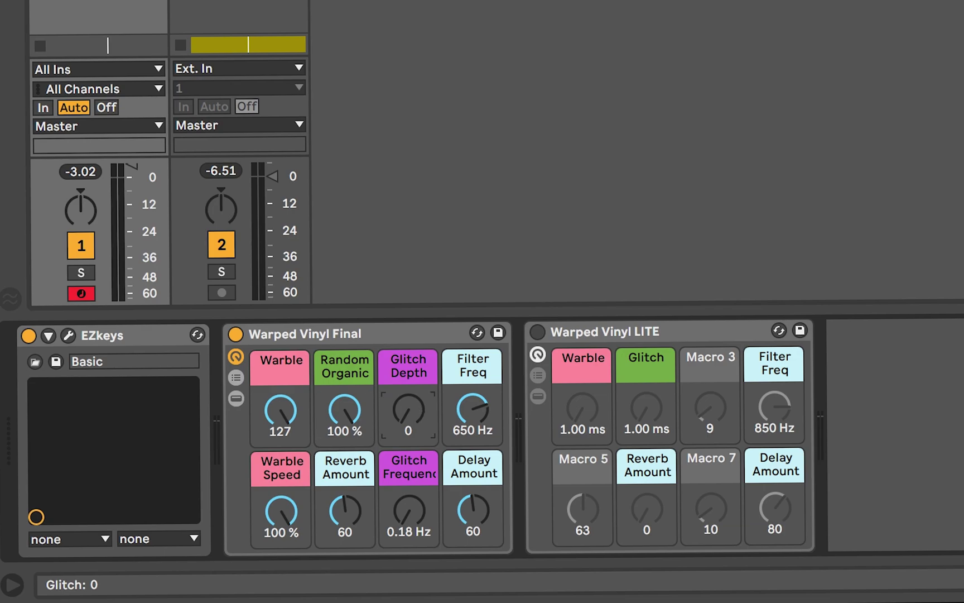
{"action": "left_click_drag", "start_coordinate": [408, 410], "coordinate": [408, 346]}
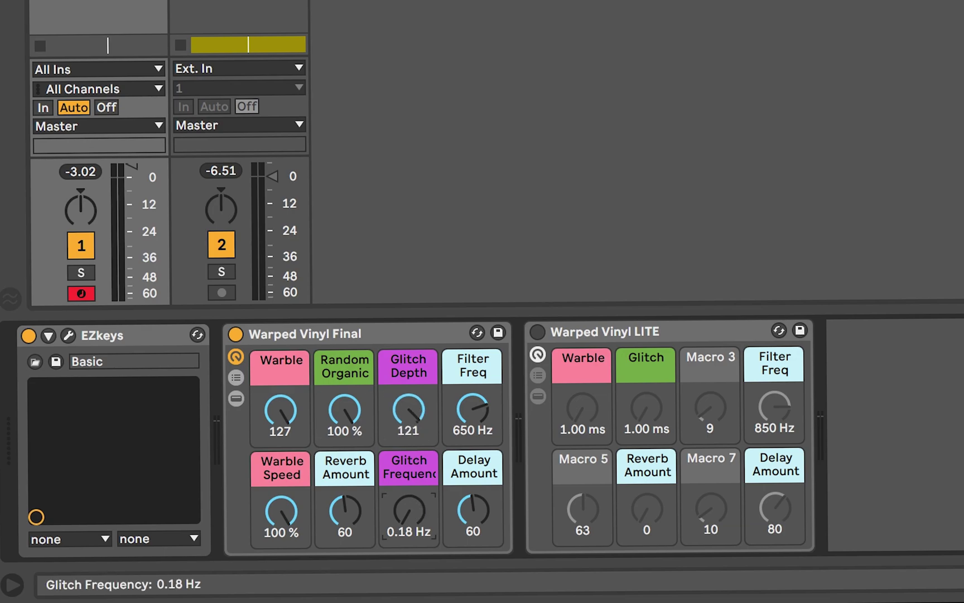
{"action": "mouse_move", "coordinate": [413, 501]}
{"action": "left_mouse_down"}
{"action": "mouse_move", "coordinate": [413, 479]}
{"action": "mouse_move", "coordinate": [412, 501]}
{"action": "left_mouse_up"}
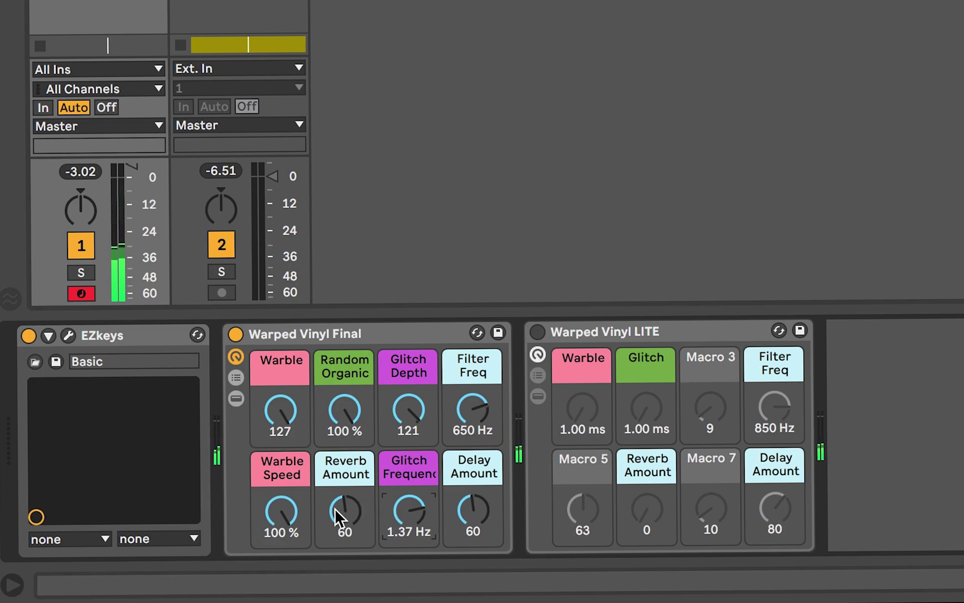
Set Random Organic and Warble to 0, Warble Speed to -100 %, Glitch Frequency back to 0.18 Hz
{"action": "left_click_drag", "start_coordinate": [360, 424], "coordinate": [360, 480]}
{"action": "left_click_drag", "start_coordinate": [280, 413], "coordinate": [289, 553]}
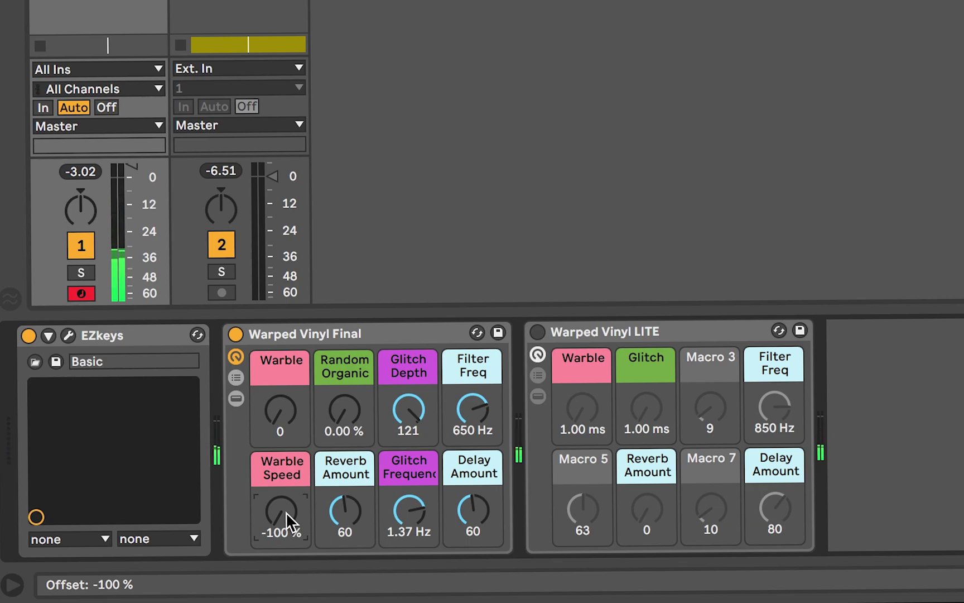
{"action": "left_click_drag", "start_coordinate": [406, 503], "coordinate": [407, 560]}
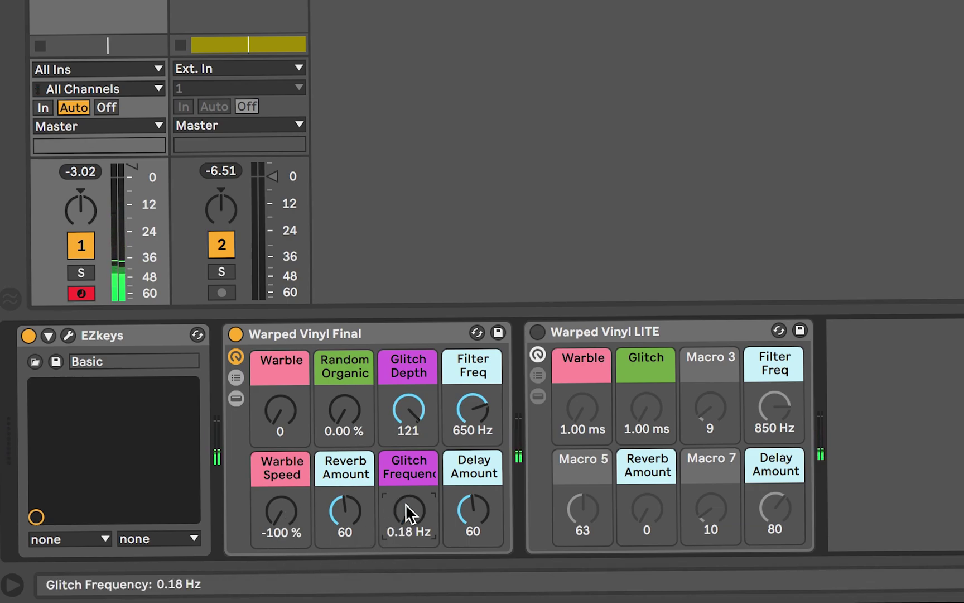
{"action": "mouse_move", "coordinate": [405, 503]}
{"action": "left_mouse_down"}
{"action": "mouse_move", "coordinate": [405, 446]}
{"action": "mouse_move", "coordinate": [405, 504]}
{"action": "left_mouse_up"}
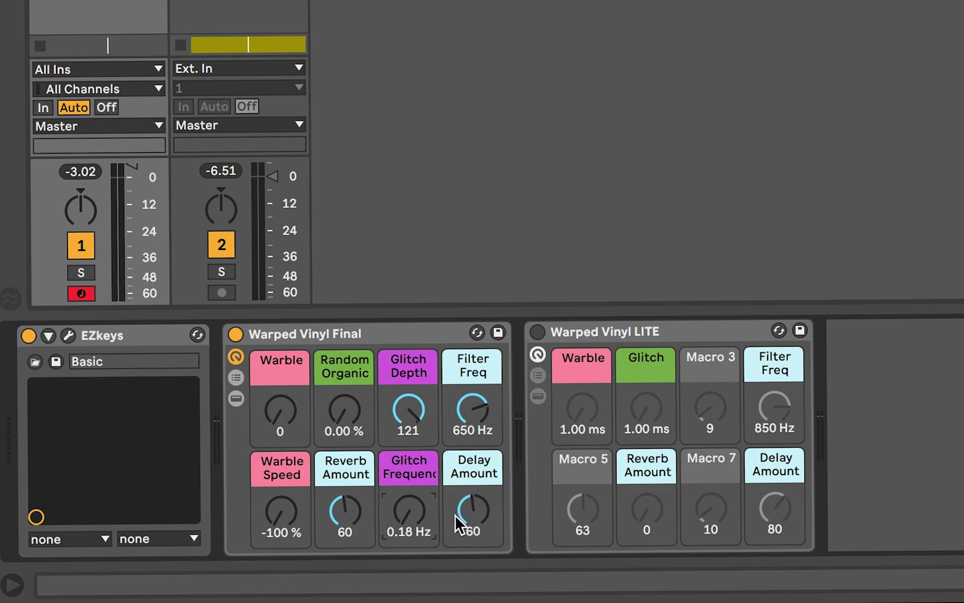
{"action": "left_click", "coordinate": [295, 331]}
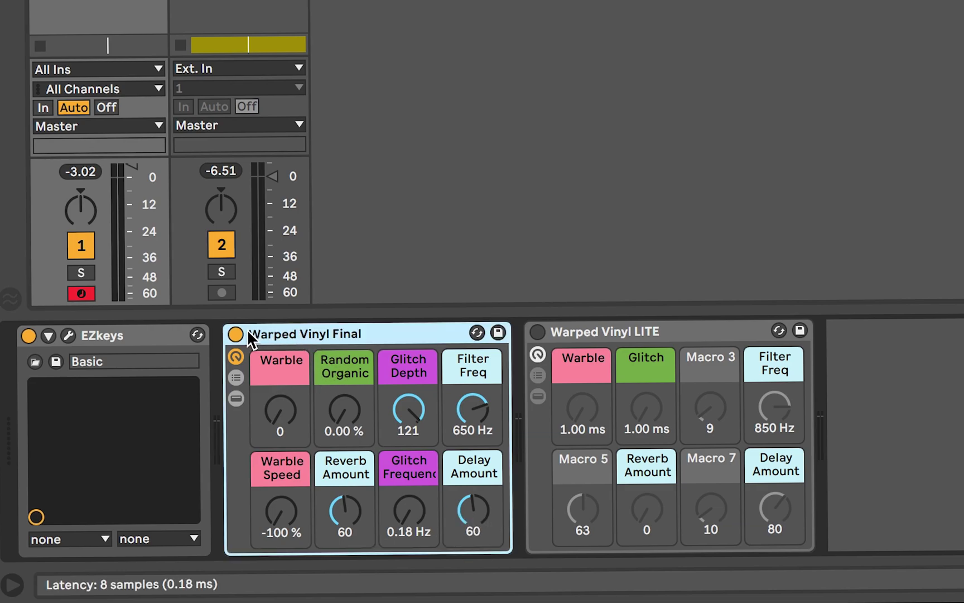
Switch Warped Vinyl LITE on and audition its Warble time, leaving it at 1.00 ms
{"action": "left_click", "coordinate": [622, 339]}
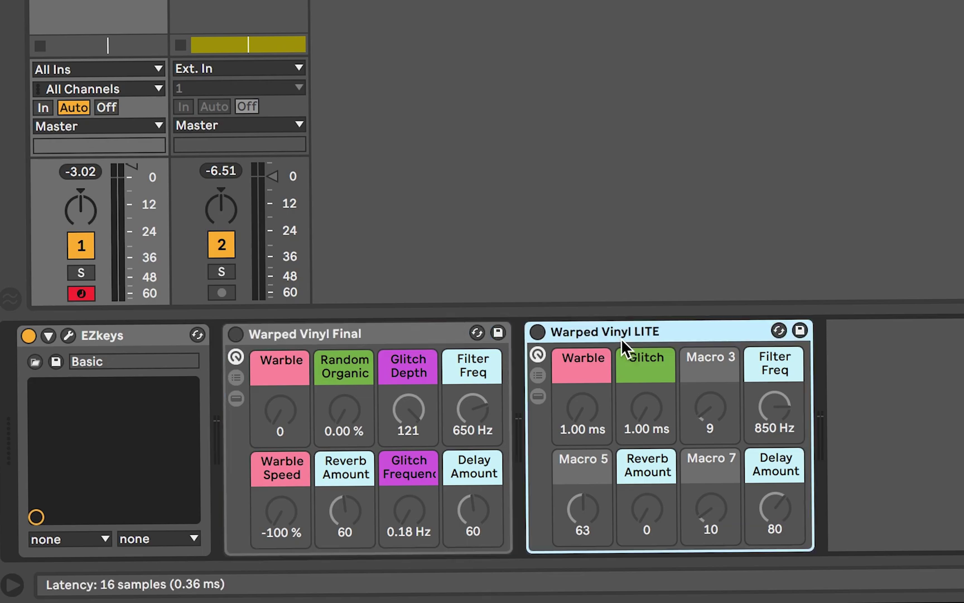
{"action": "left_click", "coordinate": [538, 332]}
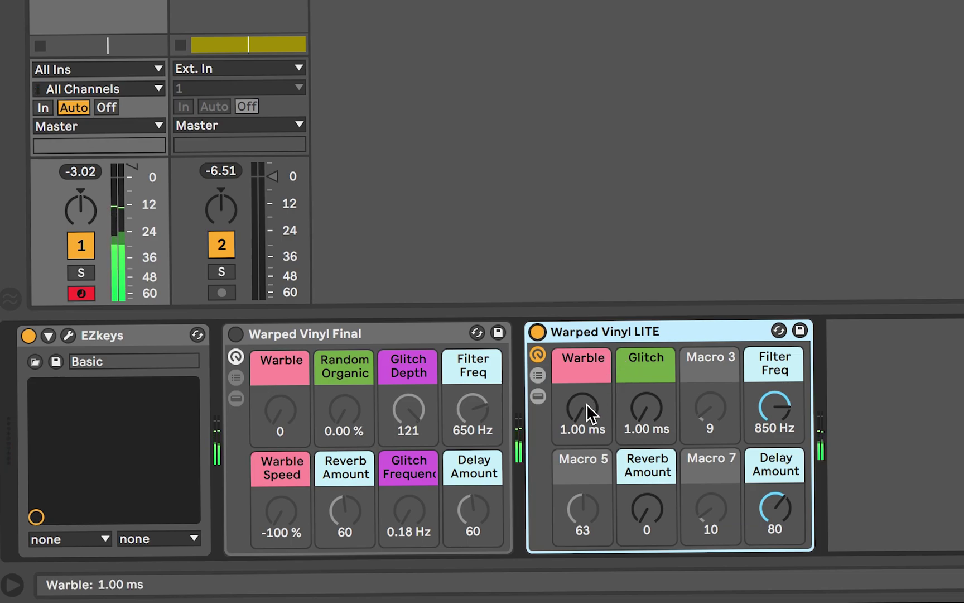
{"action": "mouse_move", "coordinate": [587, 404]}
{"action": "left_mouse_down"}
{"action": "mouse_move", "coordinate": [587, 380]}
{"action": "mouse_move", "coordinate": [587, 401]}
{"action": "mouse_move", "coordinate": [587, 381]}
{"action": "mouse_move", "coordinate": [603, 413]}
{"action": "left_mouse_up"}
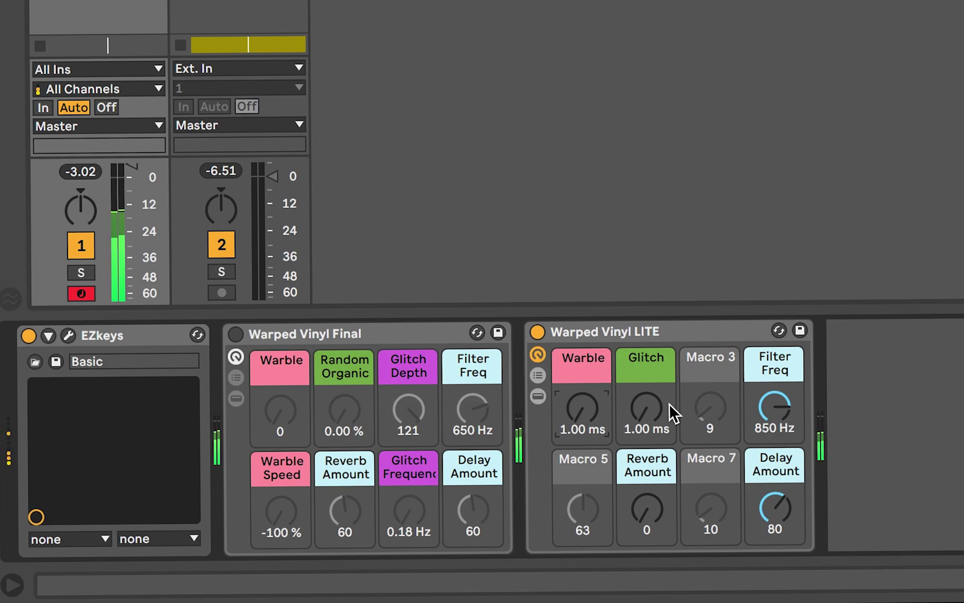
{"action": "left_click", "coordinate": [649, 409]}
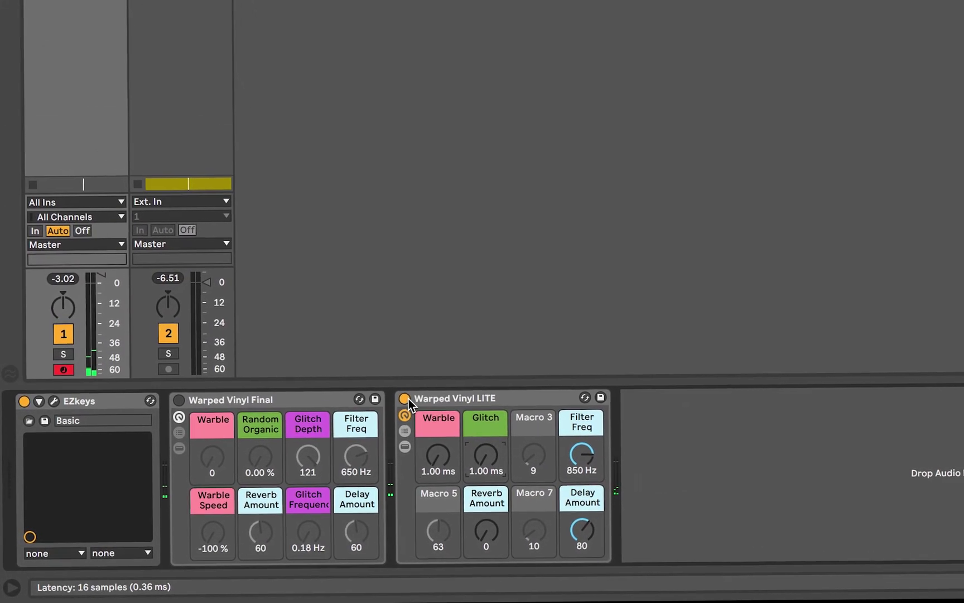
Turn Warped Vinyl LITE off and browse Audio Effects with the Audio Effect Rack folder collapsed
{"action": "left_click", "coordinate": [404, 398]}
{"action": "key", "text": "ctrl+alt+b"}
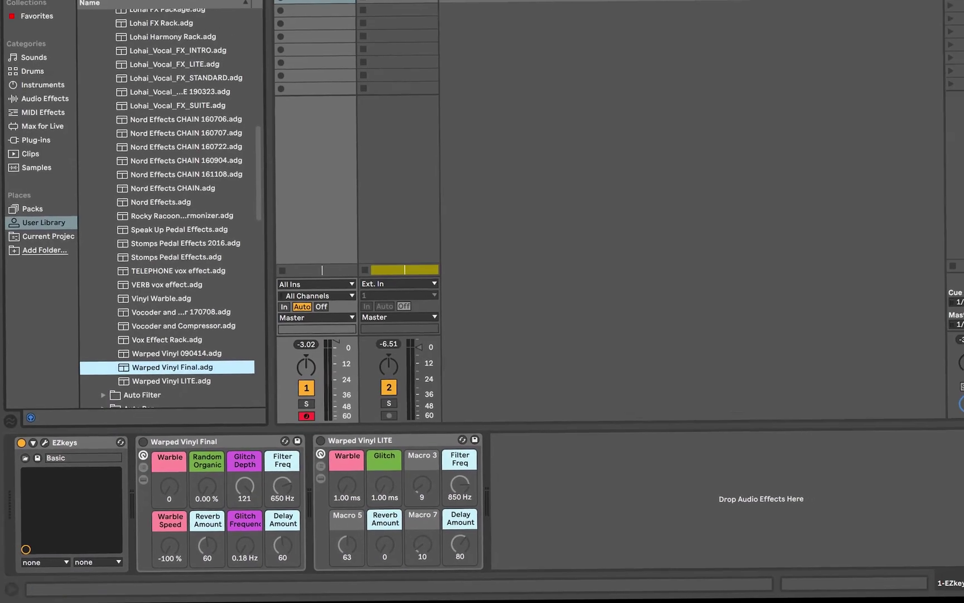
{"action": "key", "text": "Down"}
{"action": "left_click", "coordinate": [43, 99]}
{"action": "scroll", "coordinate": [161, 223], "scroll_direction": "up", "scroll_amount": 10}
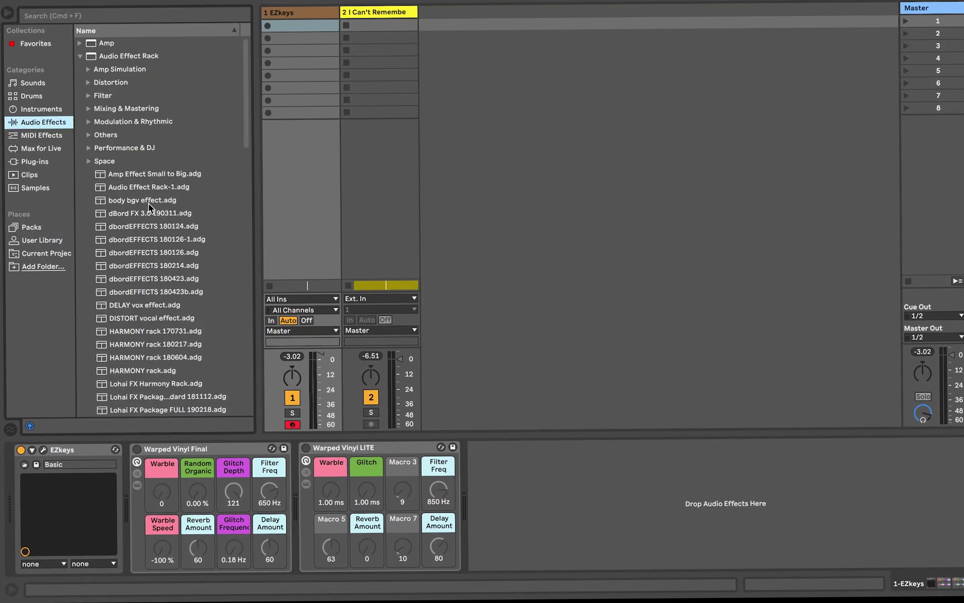
{"action": "left_click", "coordinate": [81, 60]}
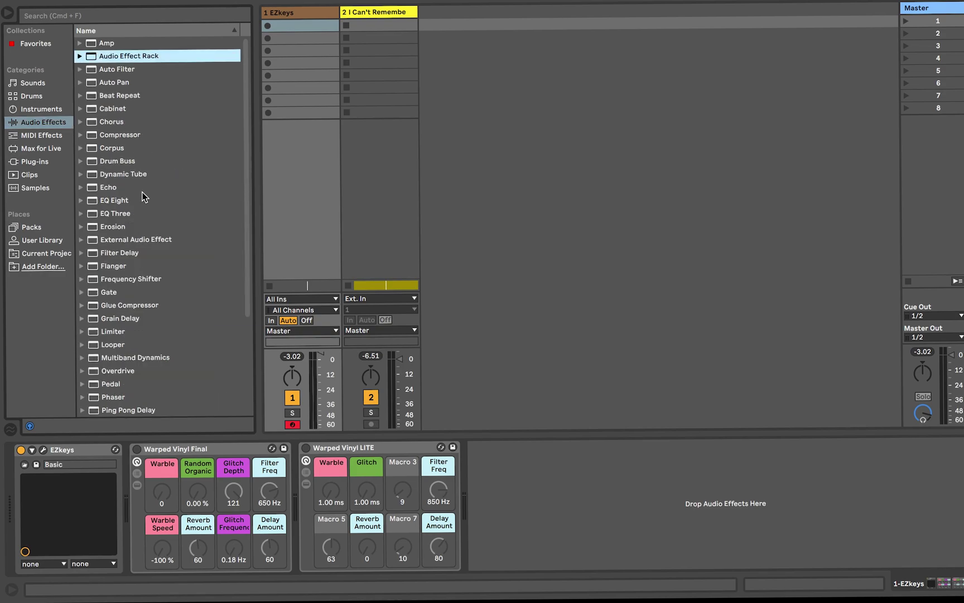
{"action": "scroll", "coordinate": [142, 195], "scroll_direction": "down", "scroll_amount": 5}
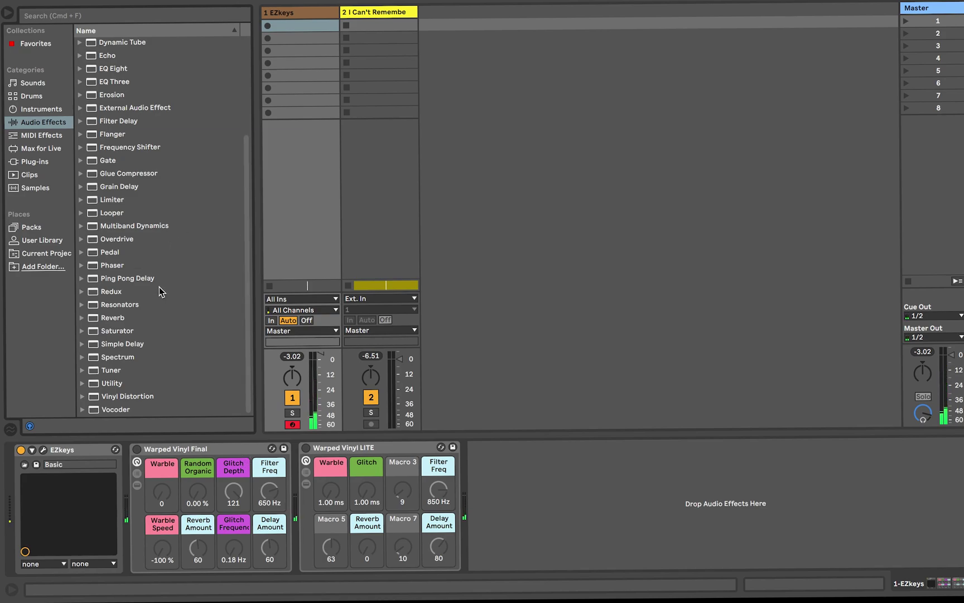
{"action": "scroll", "coordinate": [139, 168], "scroll_direction": "up", "scroll_amount": 5}
Add an Auto Filter after Warped Vinyl LITE as a highpass with cutoff near 323 Hz
{"action": "left_click_drag", "start_coordinate": [117, 71], "coordinate": [478, 539]}
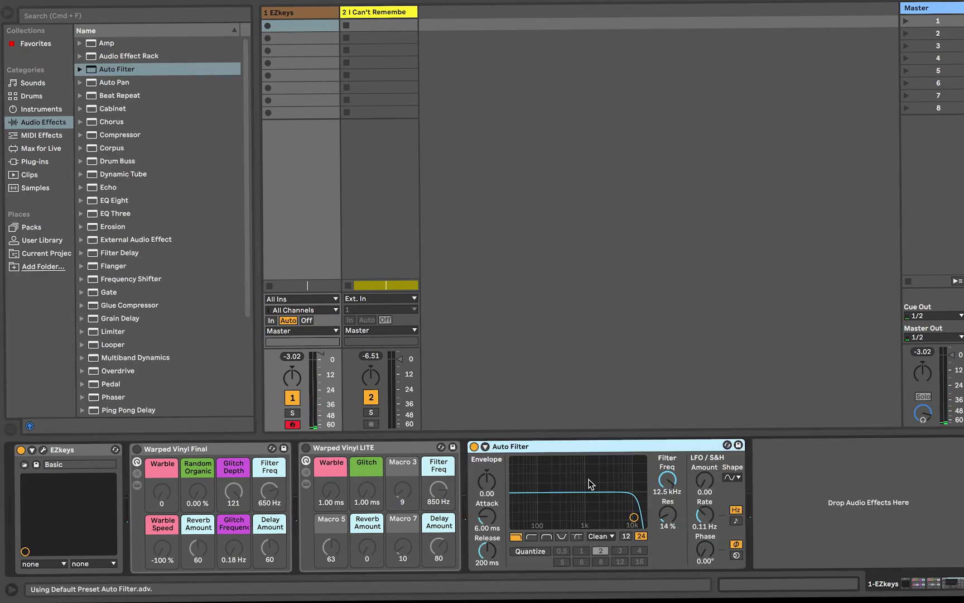
{"action": "left_click", "coordinate": [531, 537]}
{"action": "left_click_drag", "start_coordinate": [627, 519], "coordinate": [563, 519]}
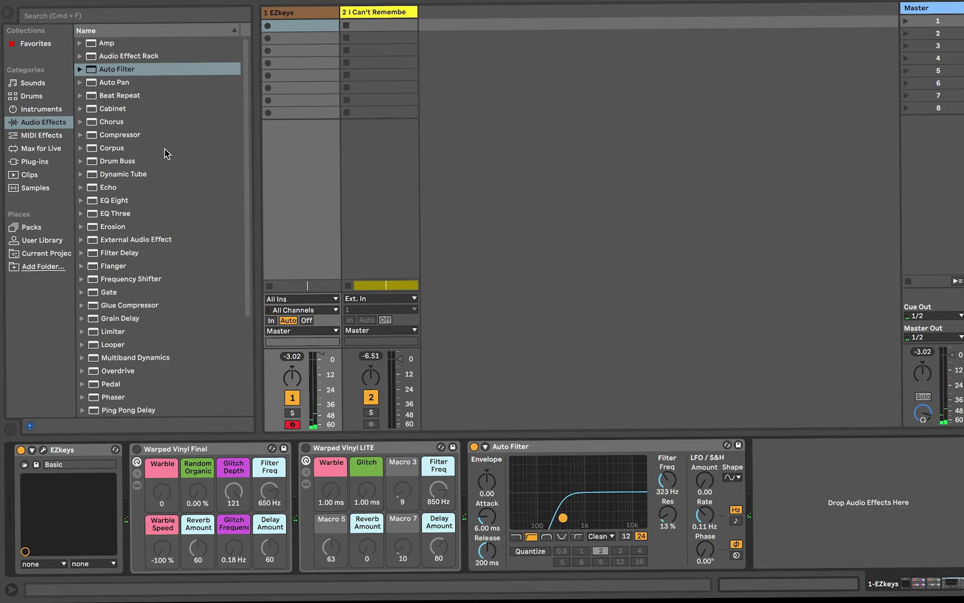
{"action": "scroll", "coordinate": [165, 149], "scroll_direction": "down", "scroll_amount": 5}
{"action": "scroll", "coordinate": [165, 148], "scroll_direction": "up", "scroll_amount": 5}
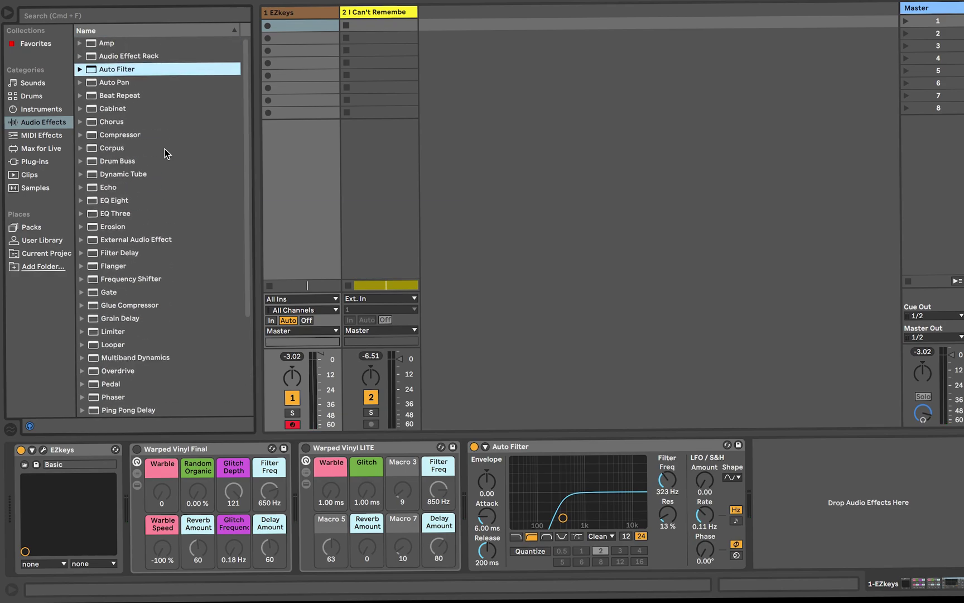
{"action": "scroll", "coordinate": [130, 151], "scroll_direction": "down", "scroll_amount": 4}
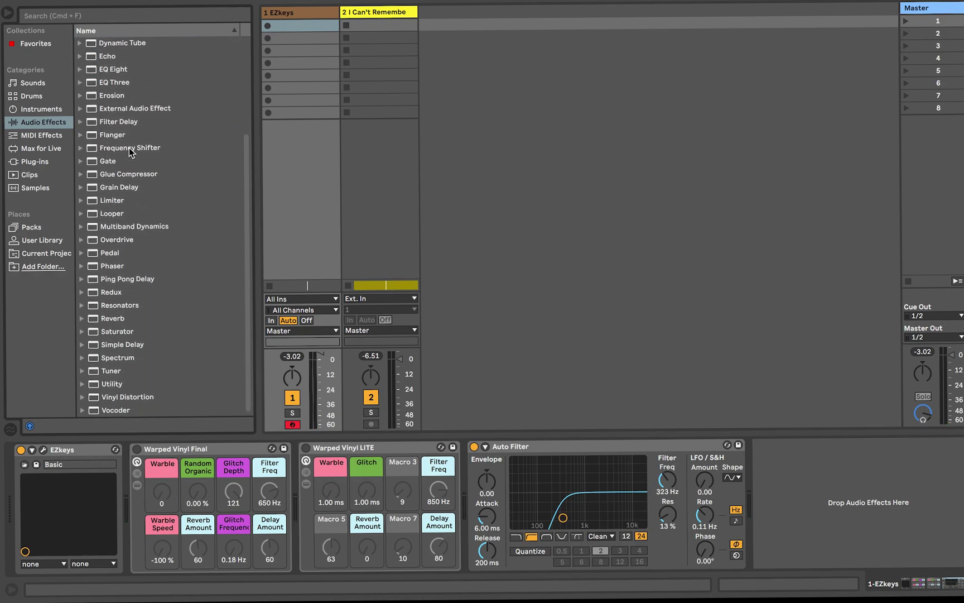
Insert Simple Delay before Auto Filter, link its channels and set the left delay to 1.00 ms in Time mode
{"action": "left_click_drag", "start_coordinate": [116, 342], "coordinate": [468, 488]}
{"action": "right_click", "coordinate": [504, 447]}
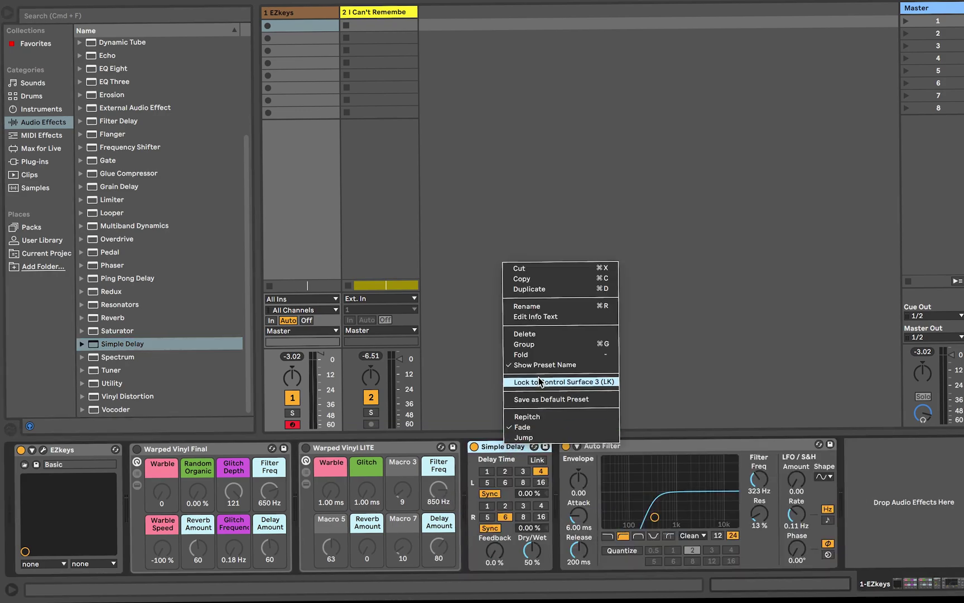
{"action": "left_click", "coordinate": [531, 416]}
{"action": "right_click", "coordinate": [511, 442]}
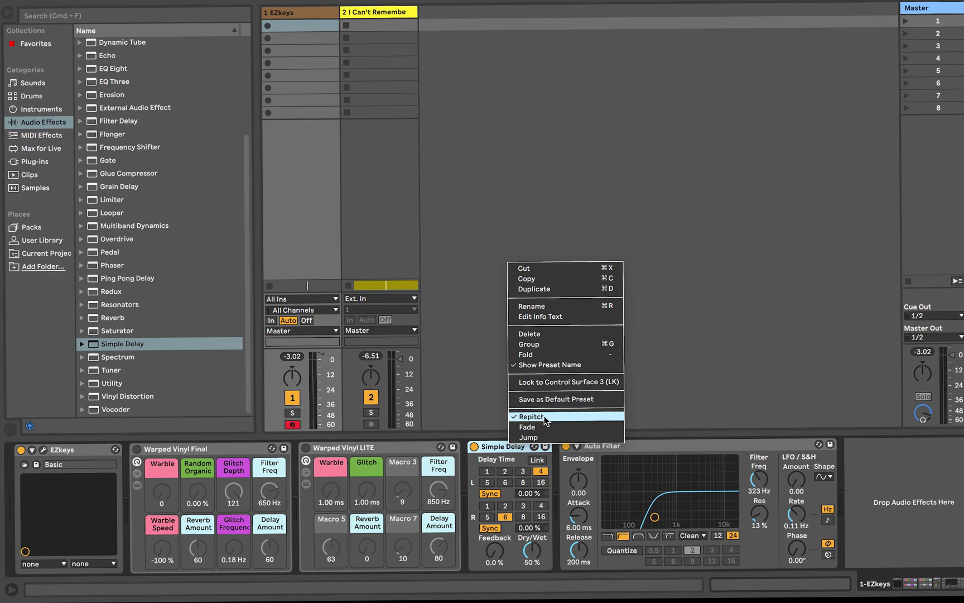
{"action": "left_click", "coordinate": [514, 458]}
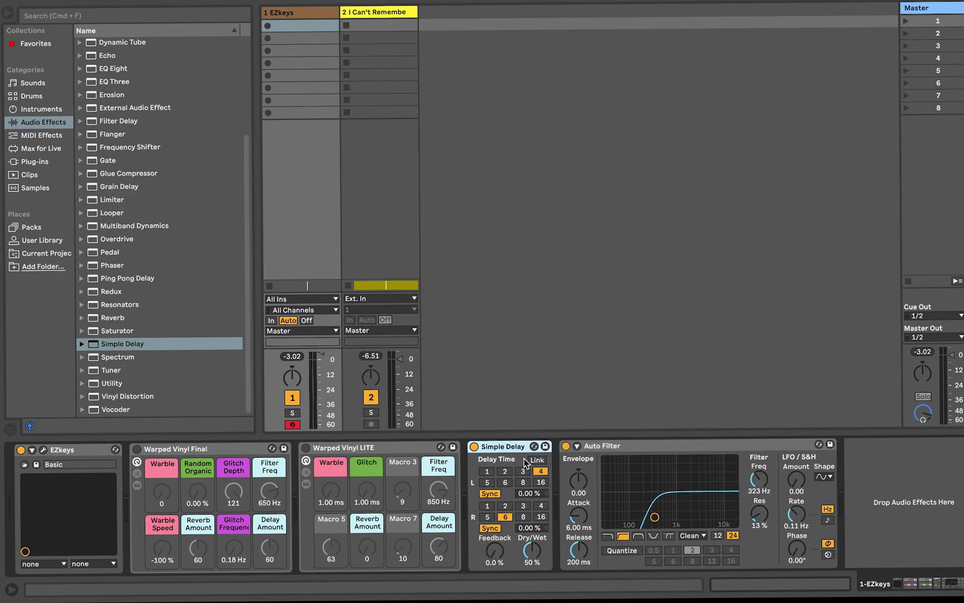
{"action": "left_click", "coordinate": [537, 460]}
{"action": "left_click", "coordinate": [490, 494]}
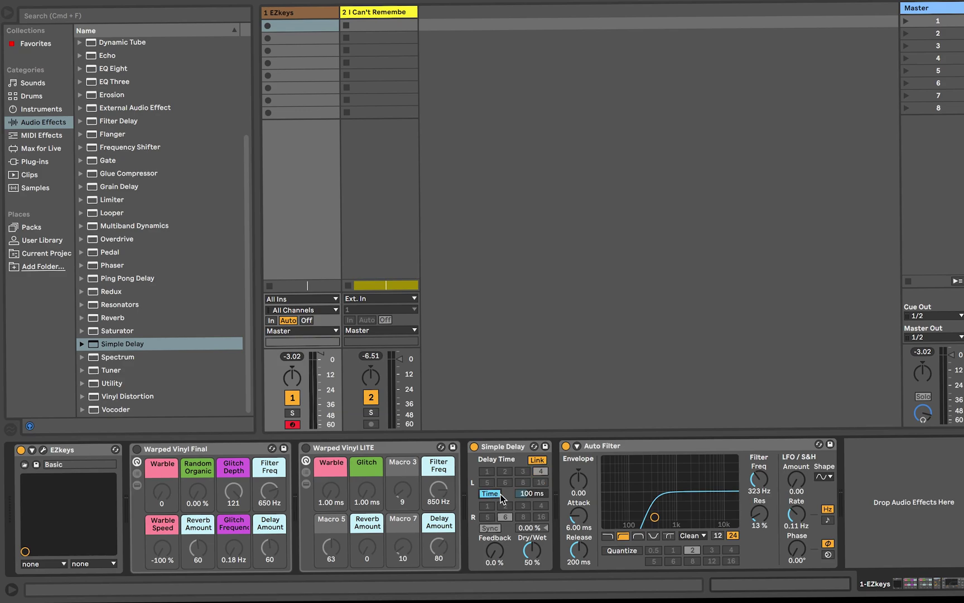
{"action": "left_click_drag", "start_coordinate": [540, 493], "coordinate": [540, 536]}
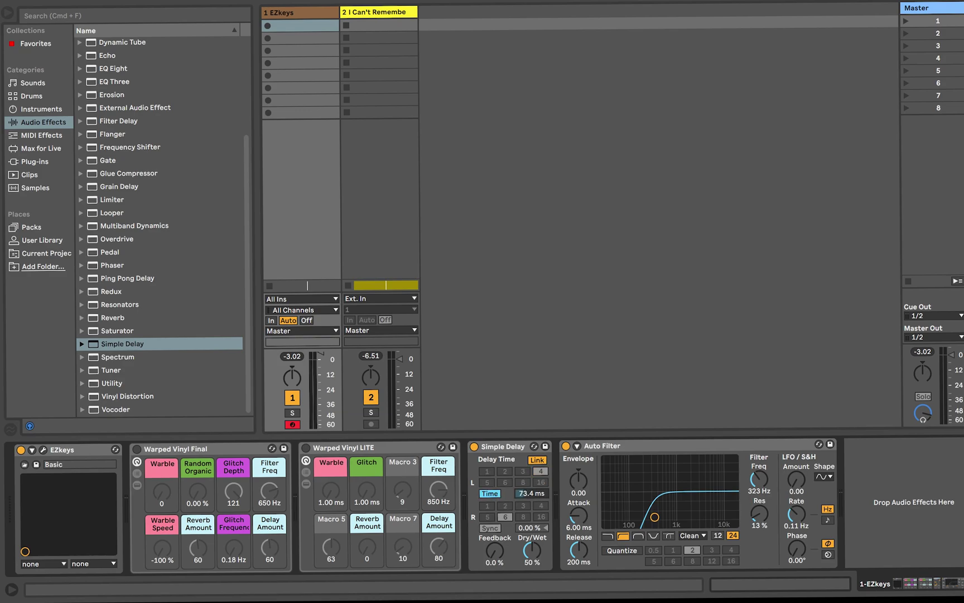
{"action": "right_click", "coordinate": [504, 448]}
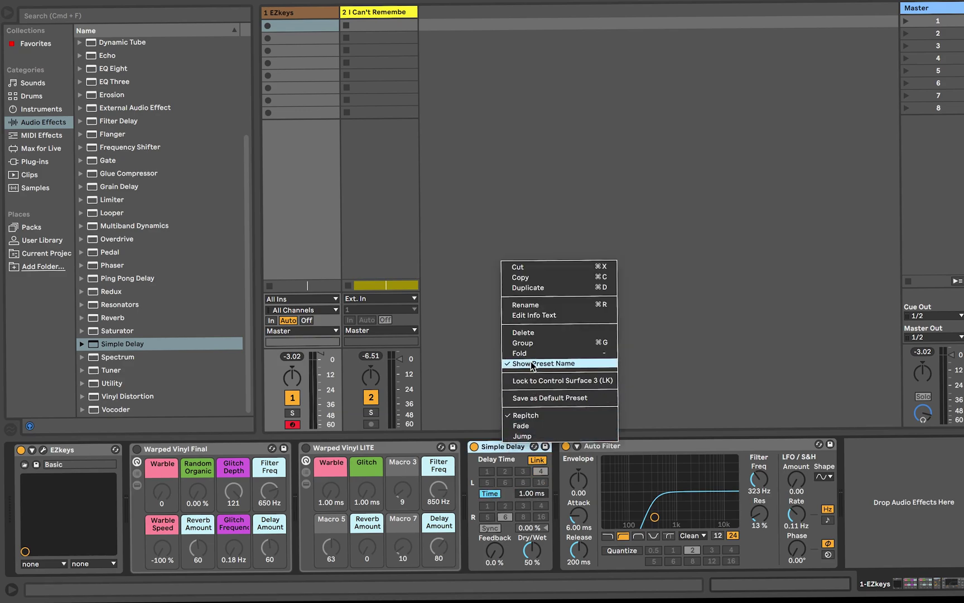
Group Simple Delay into an Audio Effect Rack, show its macros and set Dry/Wet to 100 %
{"action": "left_click", "coordinate": [523, 342]}
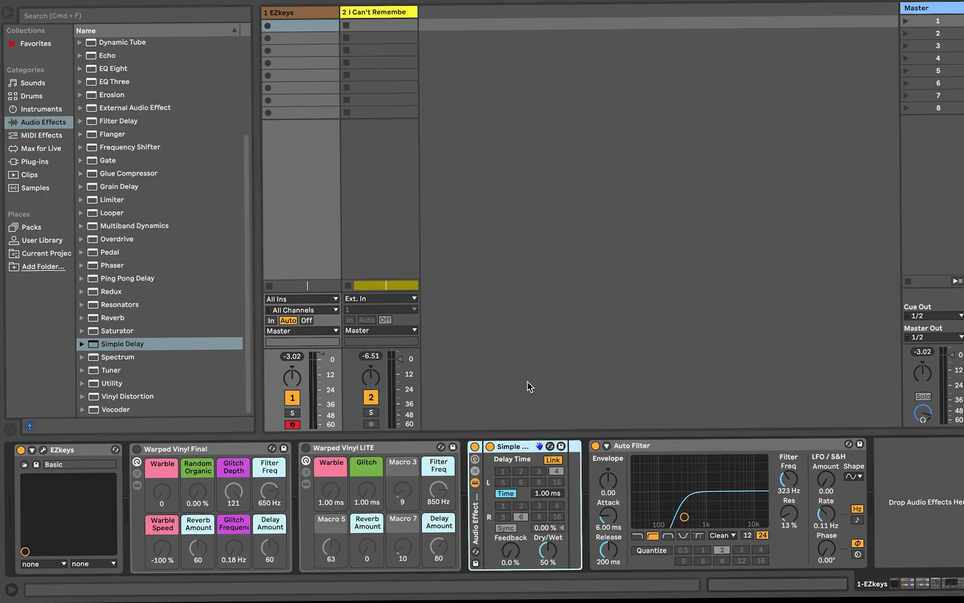
{"action": "left_click", "coordinate": [475, 460]}
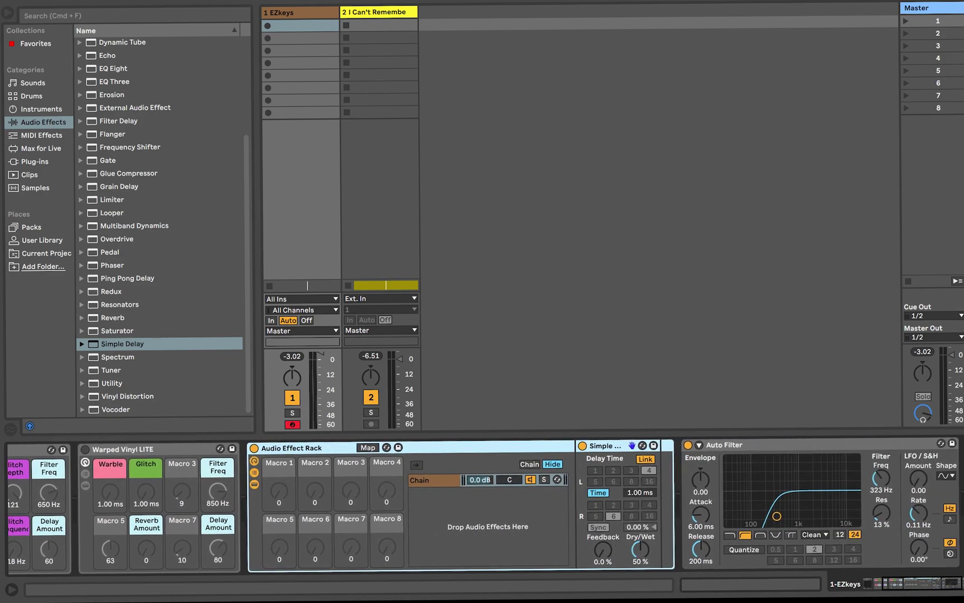
{"action": "left_click_drag", "start_coordinate": [640, 549], "coordinate": [640, 522]}
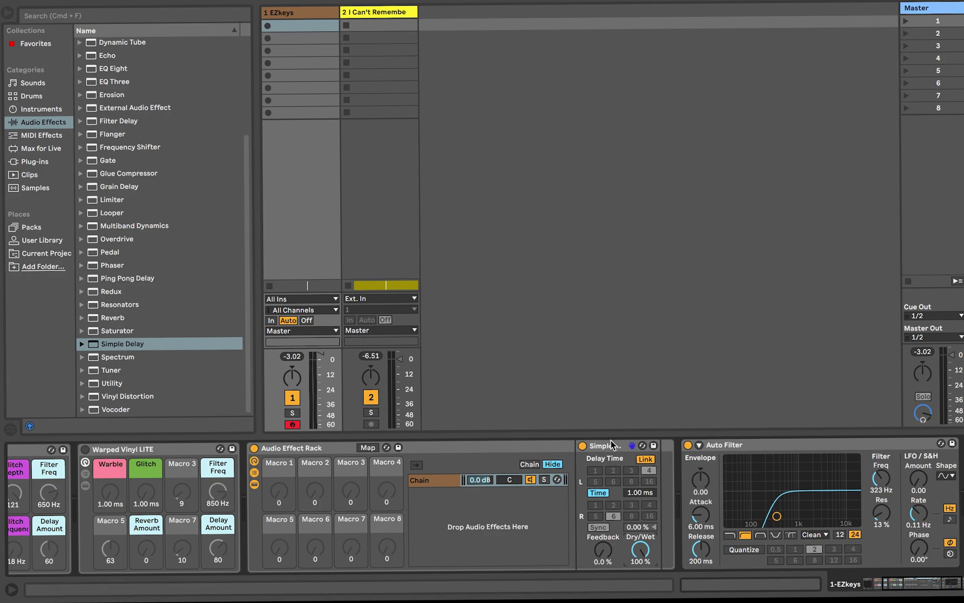
{"action": "right_click", "coordinate": [642, 498]}
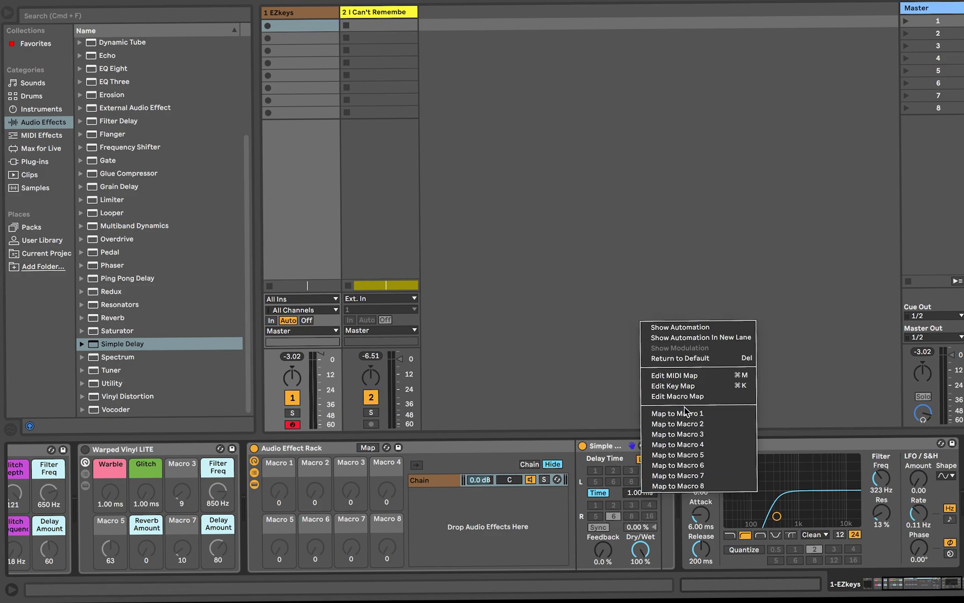
Rename Macro 1 to WARBLE
{"action": "left_click", "coordinate": [298, 494]}
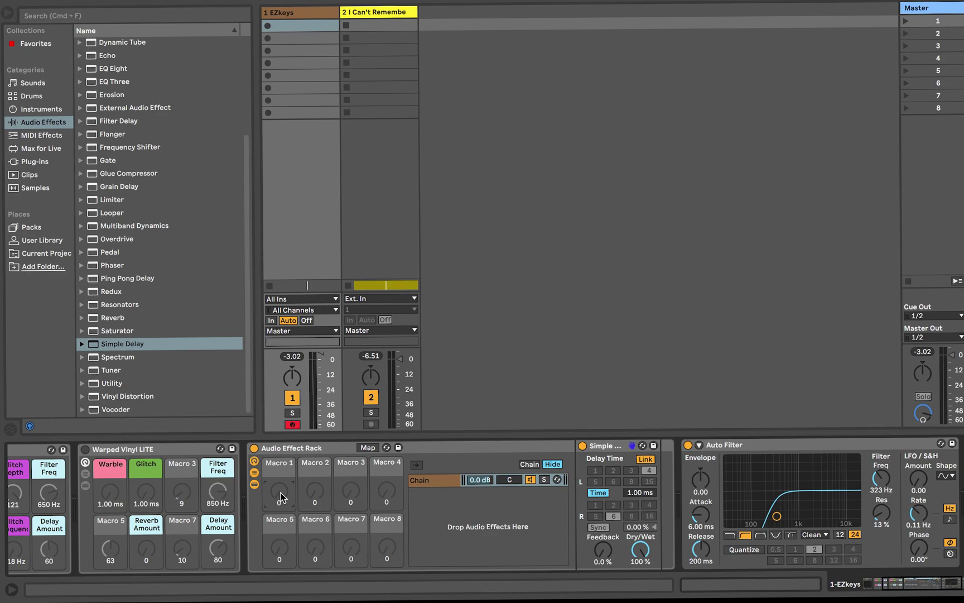
{"action": "key", "text": "super+r"}
{"action": "type", "text": "WA"}
Map the left Delay Time to the WARBLE macro with a maximum of 12
{"action": "right_click", "coordinate": [639, 494]}
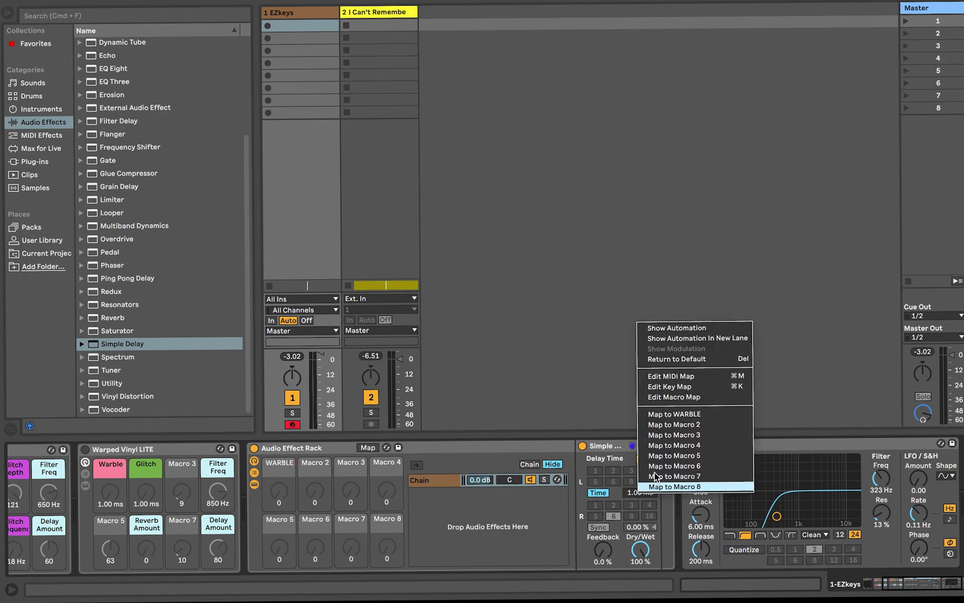
{"action": "left_click", "coordinate": [659, 414]}
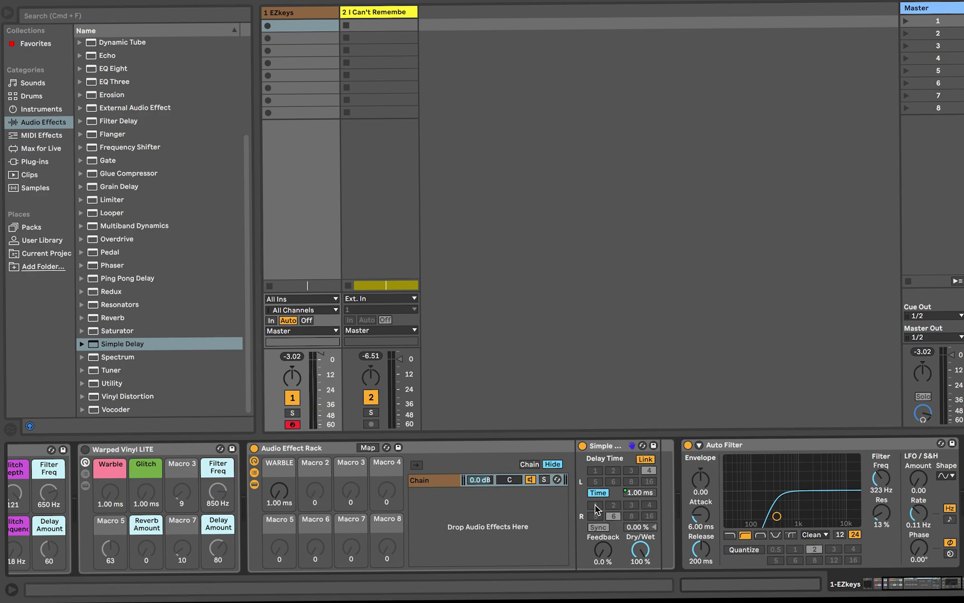
{"action": "right_click", "coordinate": [636, 494]}
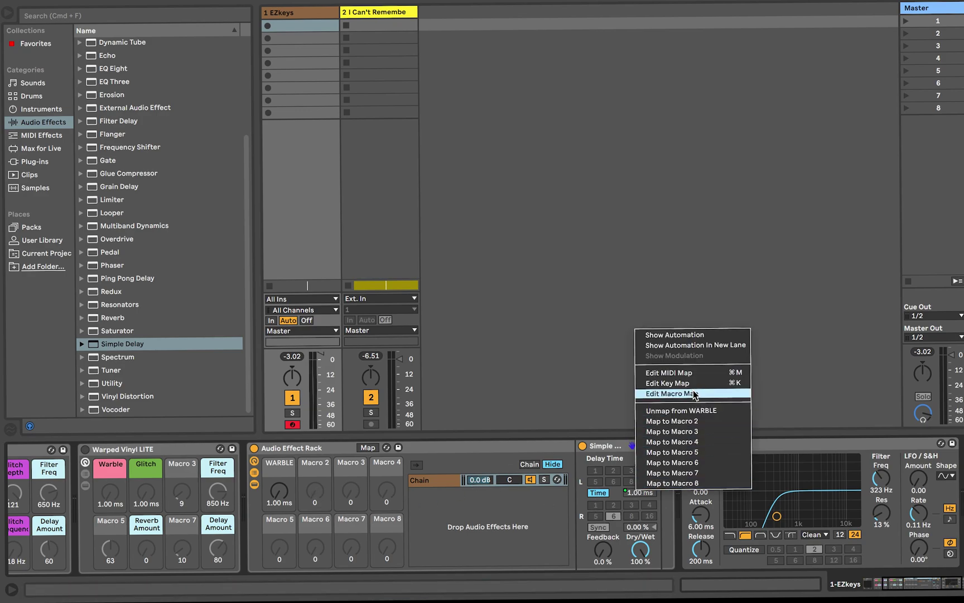
{"action": "left_click", "coordinate": [696, 395]}
{"action": "left_click", "coordinate": [398, 44]}
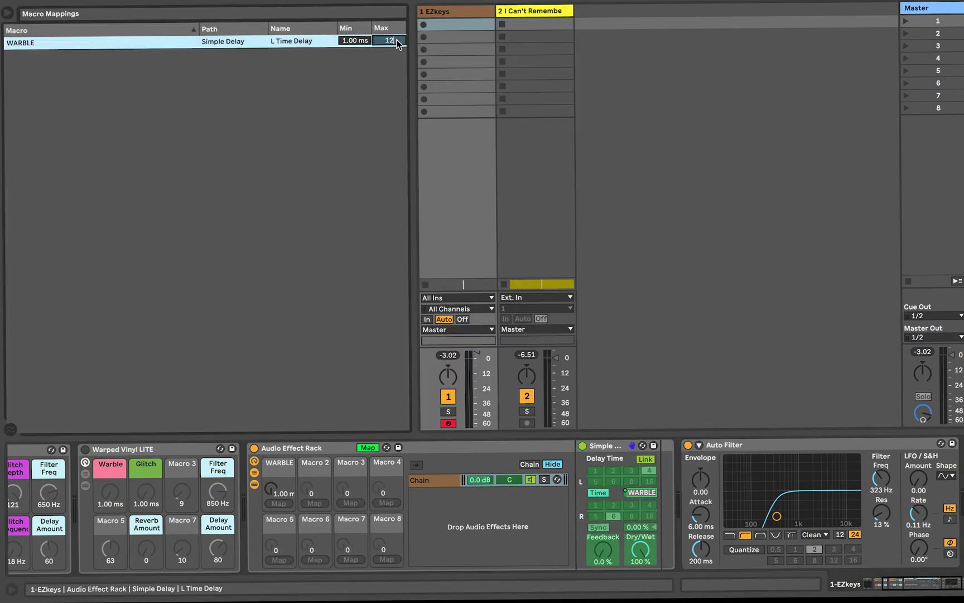
{"action": "key", "text": "super+m"}
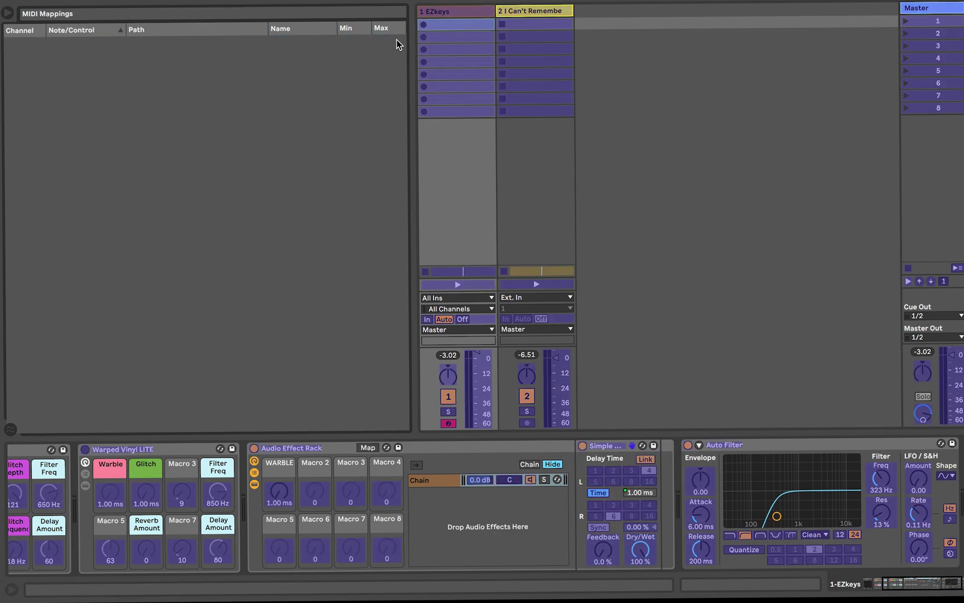
{"action": "key", "text": "super+m"}
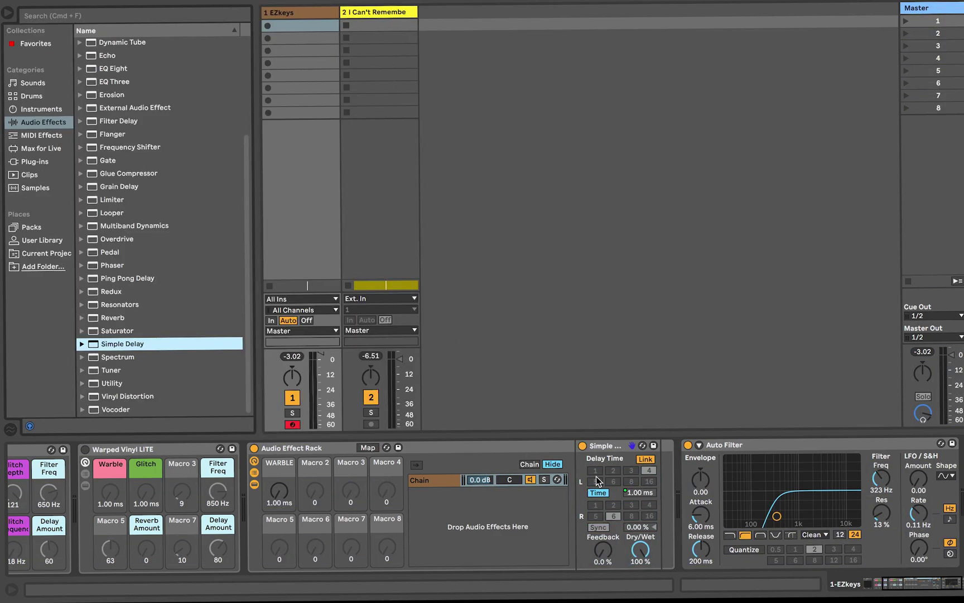
Sweep WARBLE up to 12.0 ms and back to confirm its 1.00–12.0 ms delay range
{"action": "left_click", "coordinate": [280, 491]}
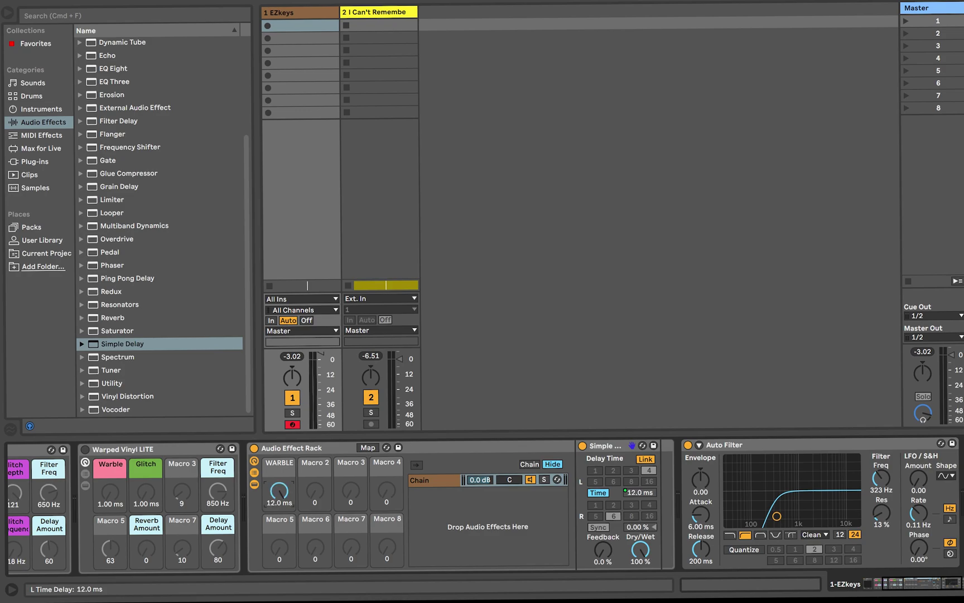
{"action": "mouse_move", "coordinate": [279, 491]}
{"action": "left_mouse_down"}
{"action": "mouse_move", "coordinate": [279, 468]}
{"action": "mouse_move", "coordinate": [280, 510]}
{"action": "left_mouse_up"}
{"action": "left_click", "coordinate": [634, 494]}
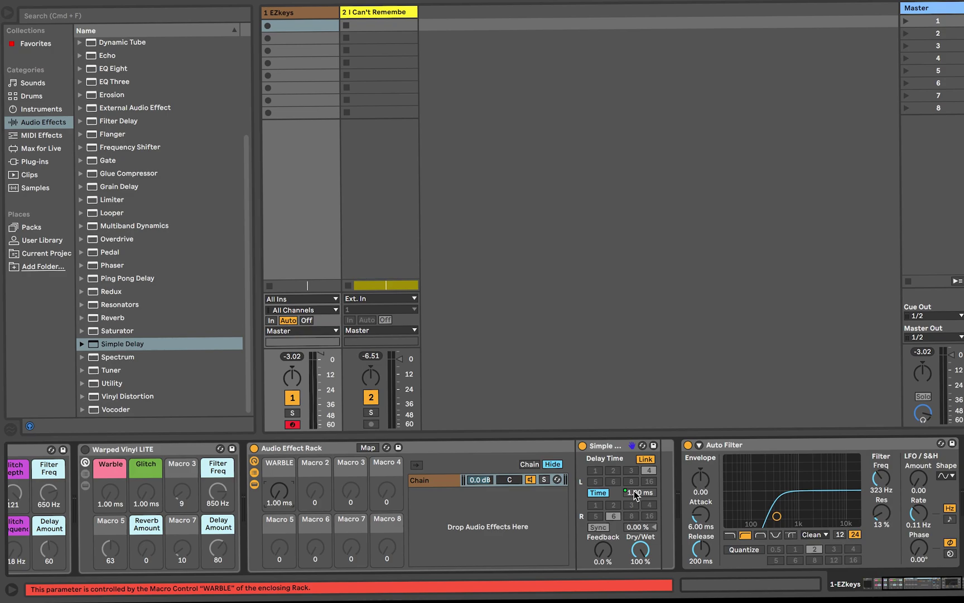
{"action": "left_click", "coordinate": [285, 492]}
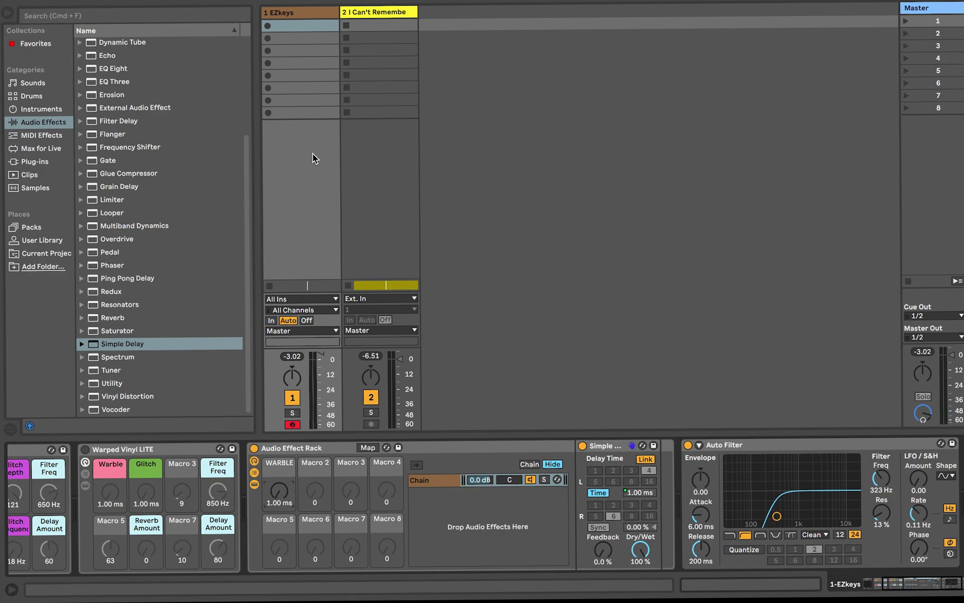
Create an empty MIDI clip in the first EZkeys slot and show its WARBLE envelope
{"action": "double_click", "coordinate": [296, 26]}
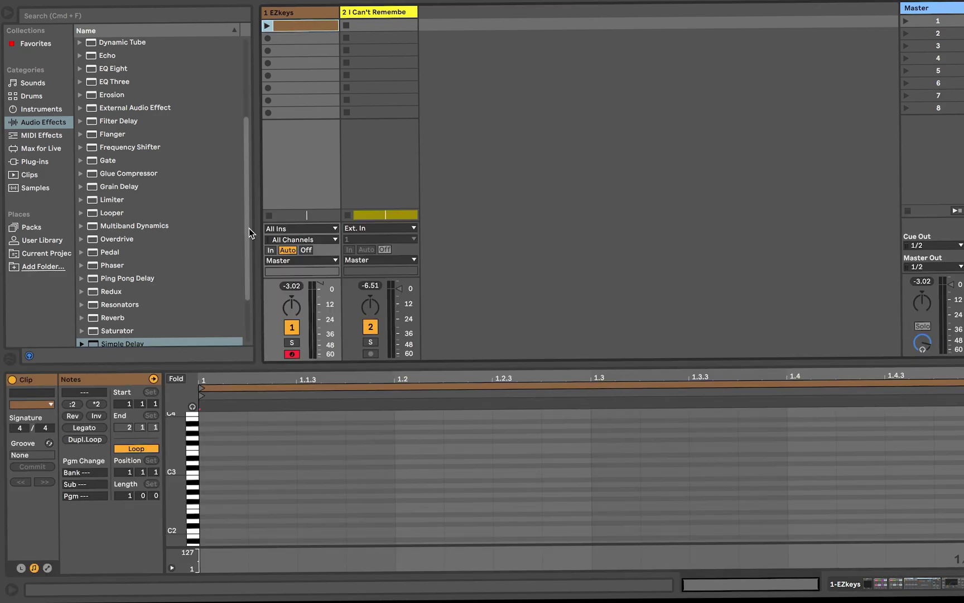
{"action": "left_click", "coordinate": [48, 568]}
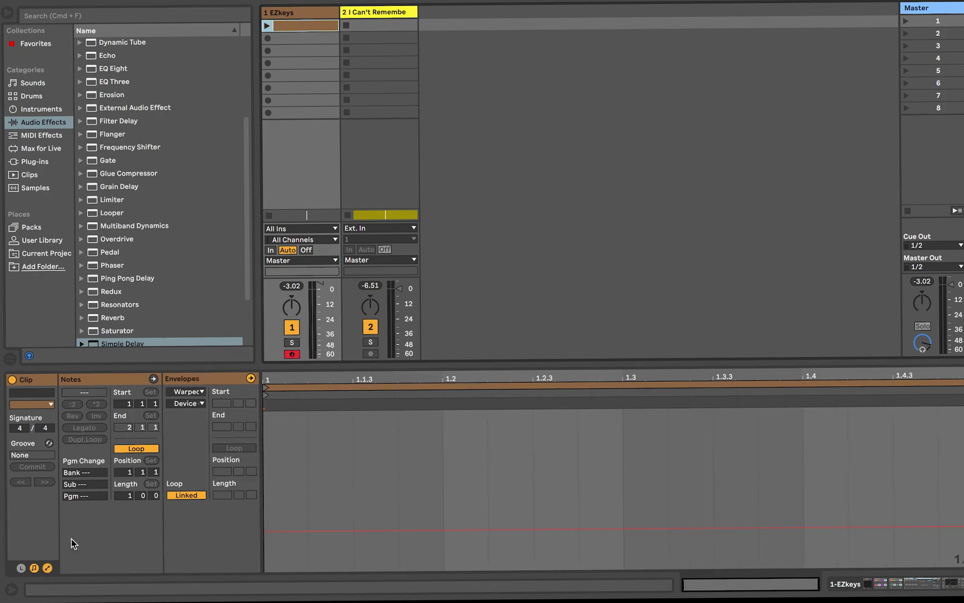
{"action": "left_click", "coordinate": [197, 393]}
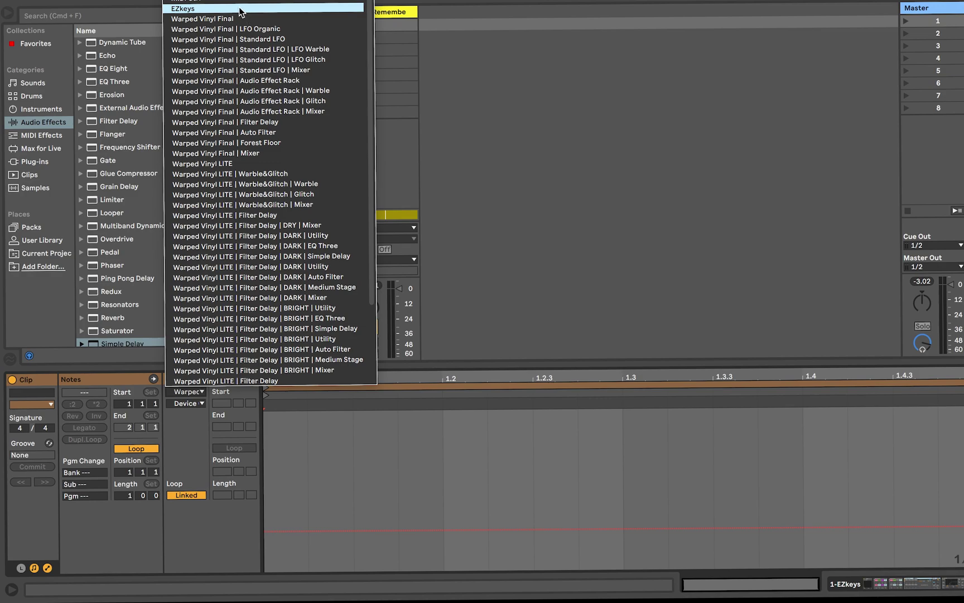
{"action": "left_click", "coordinate": [453, 309]}
{"action": "left_click", "coordinate": [297, 11]}
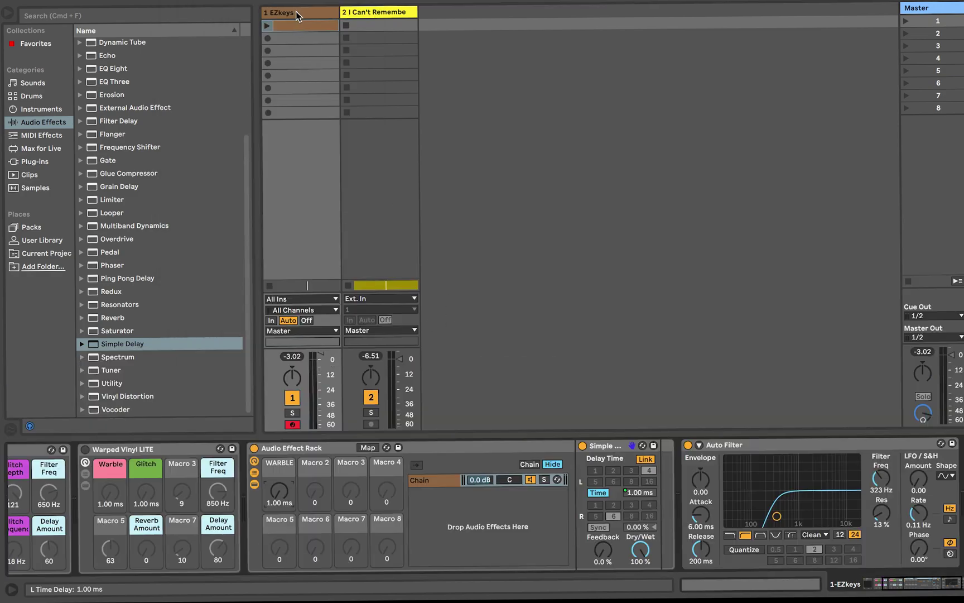
{"action": "left_click_drag", "start_coordinate": [279, 491], "coordinate": [279, 478]}
{"action": "left_click", "coordinate": [316, 25]}
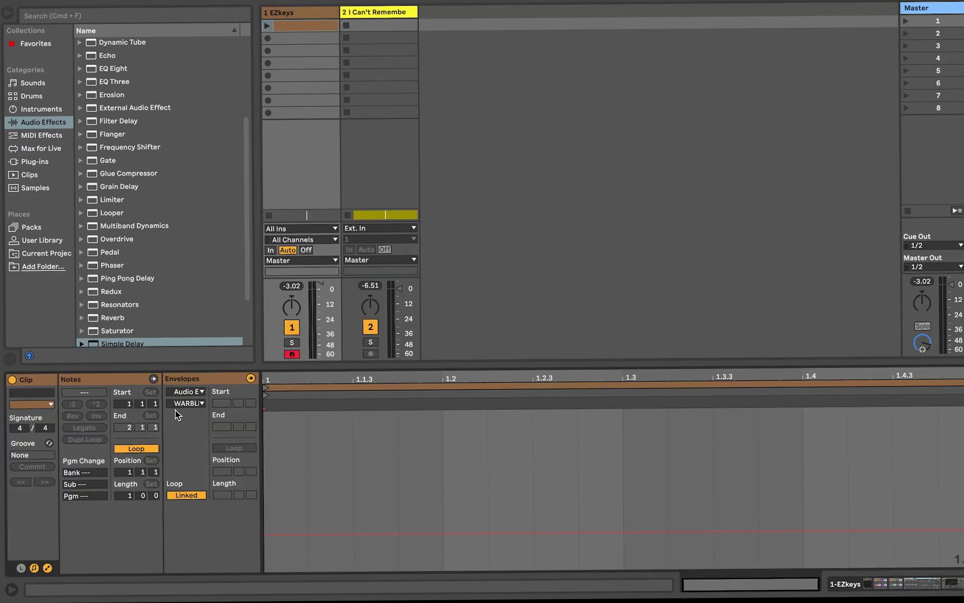
{"action": "left_click_drag", "start_coordinate": [271, 534], "coordinate": [273, 569]}
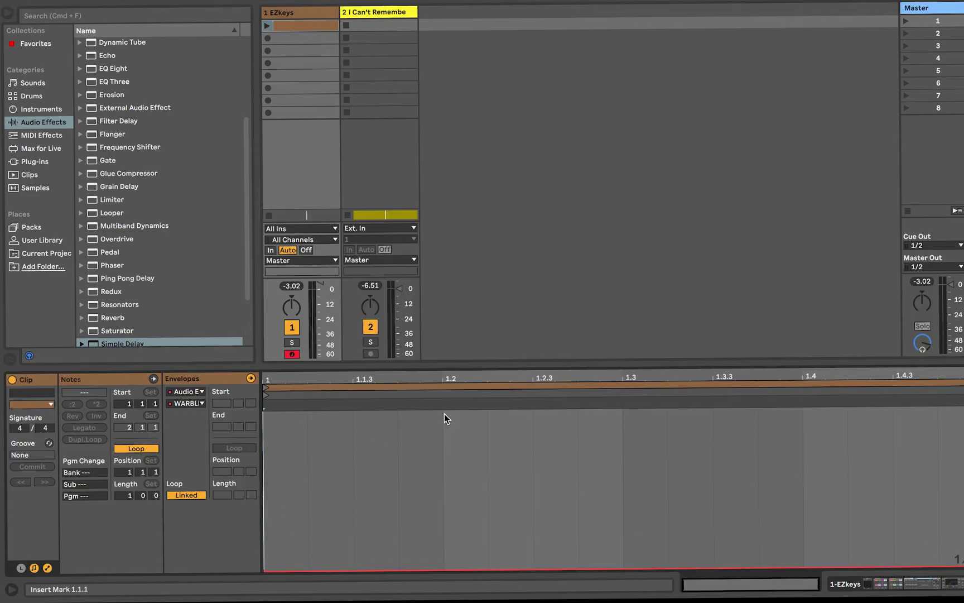
Set the clip end near 2.2.2 and draw a WARBLE ramp from 1.00 ms to 12.0 ms and back
{"action": "left_click_drag", "start_coordinate": [961, 393], "coordinate": [891, 392]}
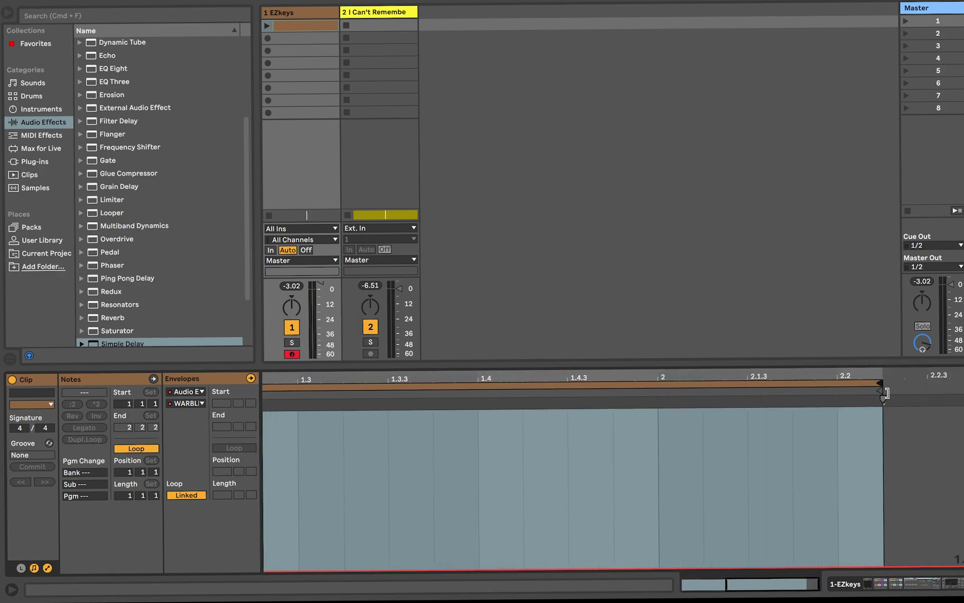
{"action": "scroll", "coordinate": [771, 420], "scroll_direction": "left", "scroll_amount": 5}
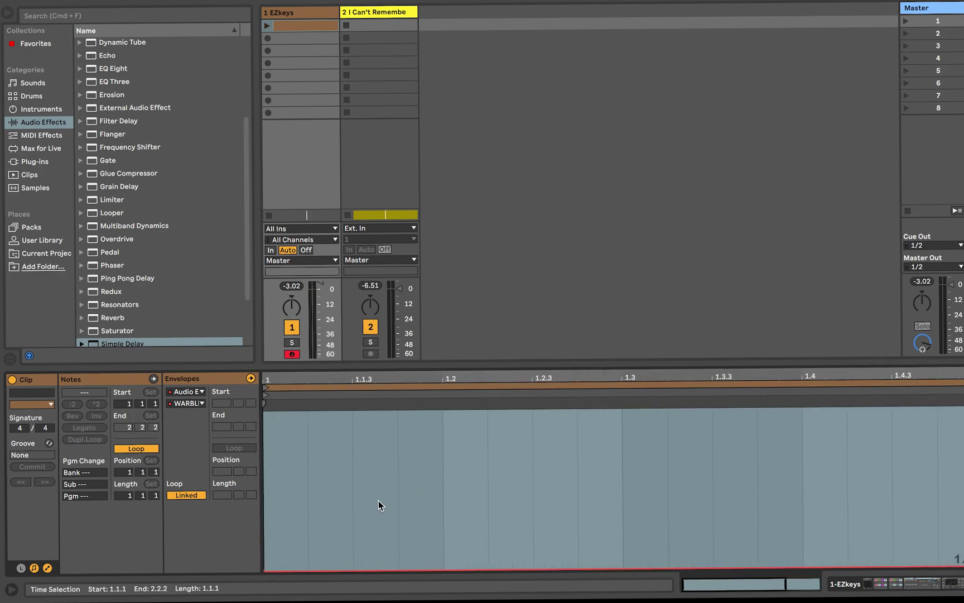
{"action": "left_click_drag", "start_coordinate": [268, 569], "coordinate": [274, 532]}
{"action": "left_click", "coordinate": [301, 527]}
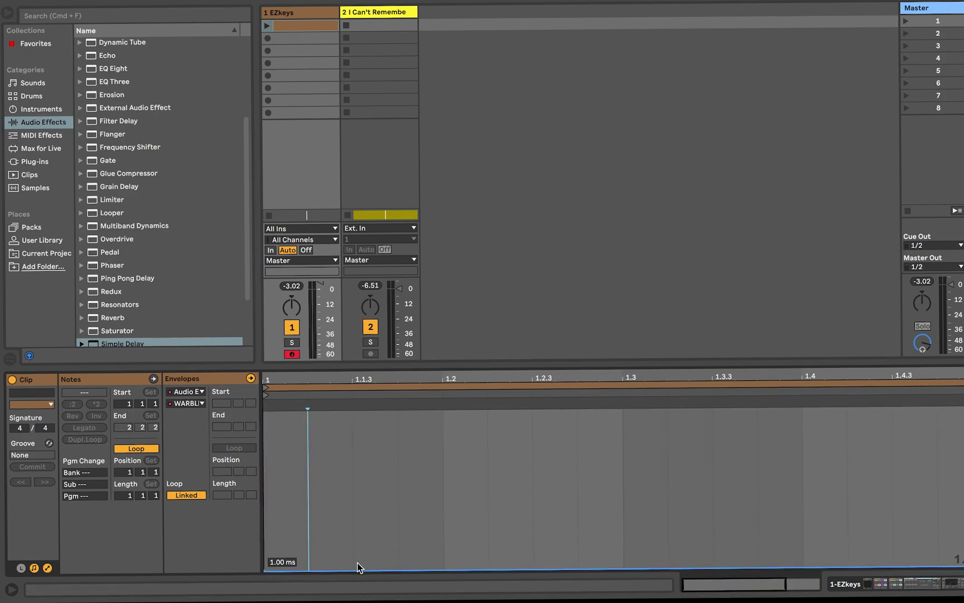
{"action": "left_click_drag", "start_coordinate": [357, 562], "coordinate": [536, 414]}
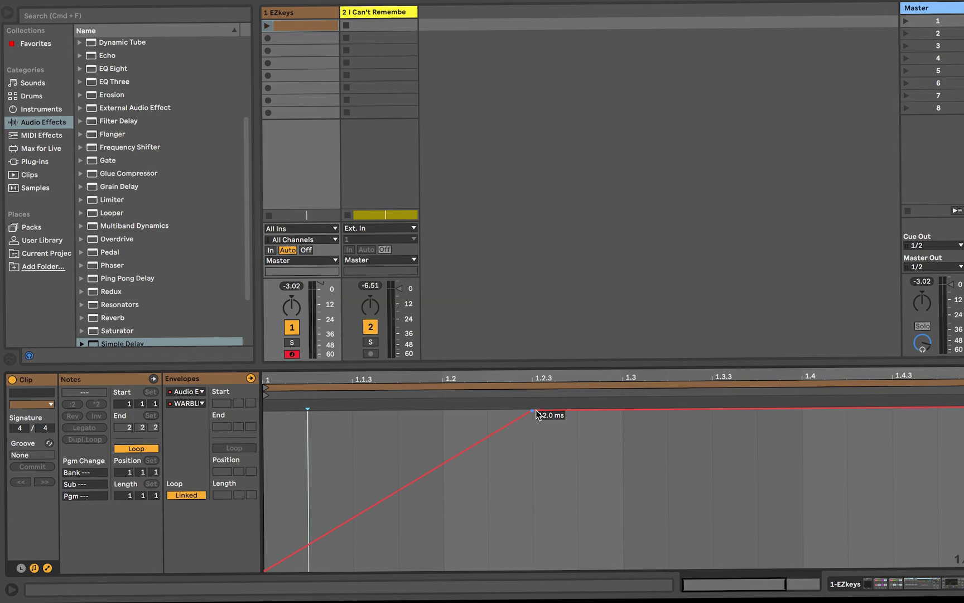
{"action": "left_click_drag", "start_coordinate": [713, 410], "coordinate": [714, 567]}
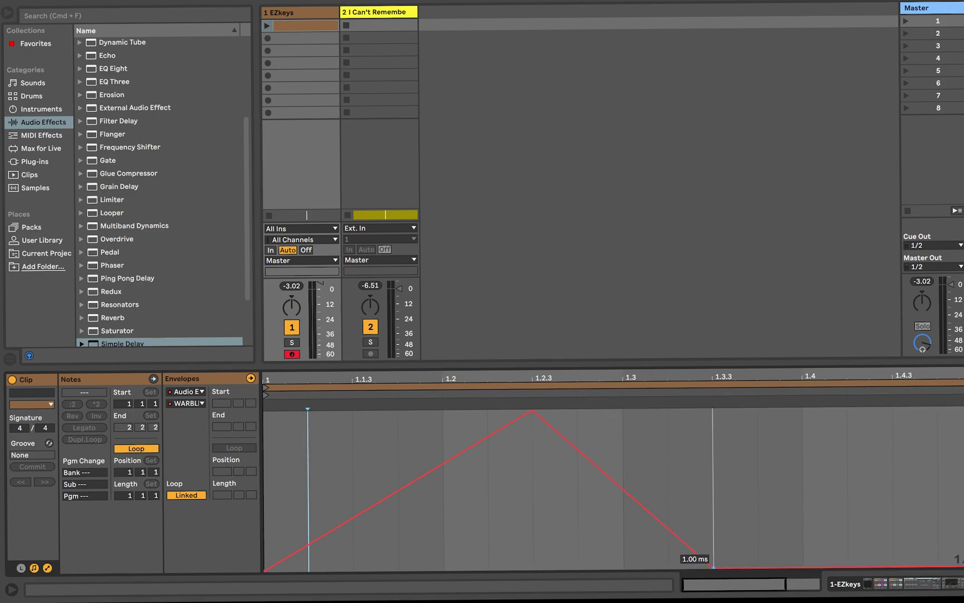
Add two more WARBLE envelope peaks at 8.54 ms and 9.40 ms
{"action": "scroll", "coordinate": [710, 567], "scroll_direction": "right", "scroll_amount": 5}
{"action": "left_click", "coordinate": [604, 563]}
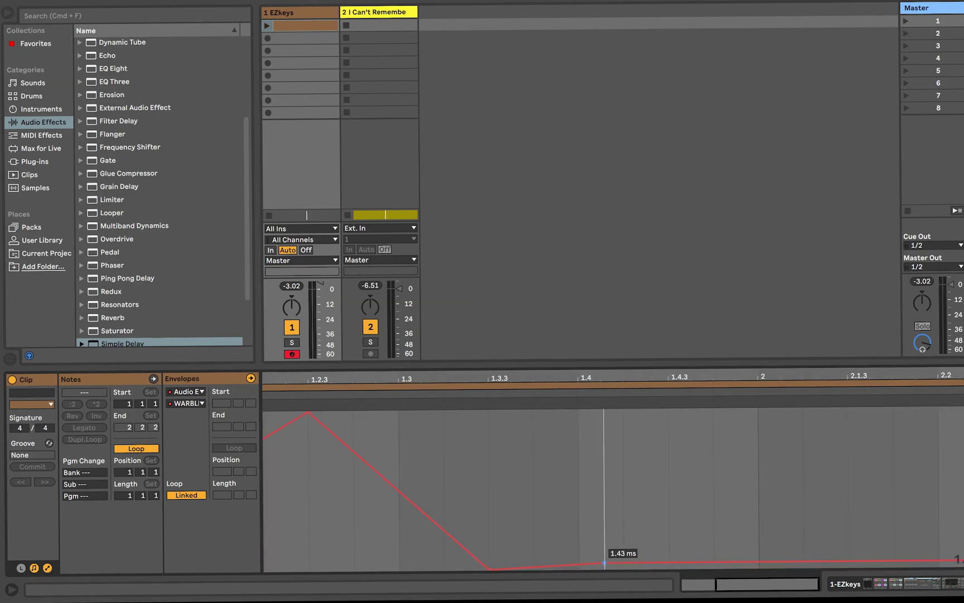
{"action": "left_click_drag", "start_coordinate": [604, 563], "coordinate": [603, 457]}
{"action": "left_click_drag", "start_coordinate": [758, 459], "coordinate": [759, 567]}
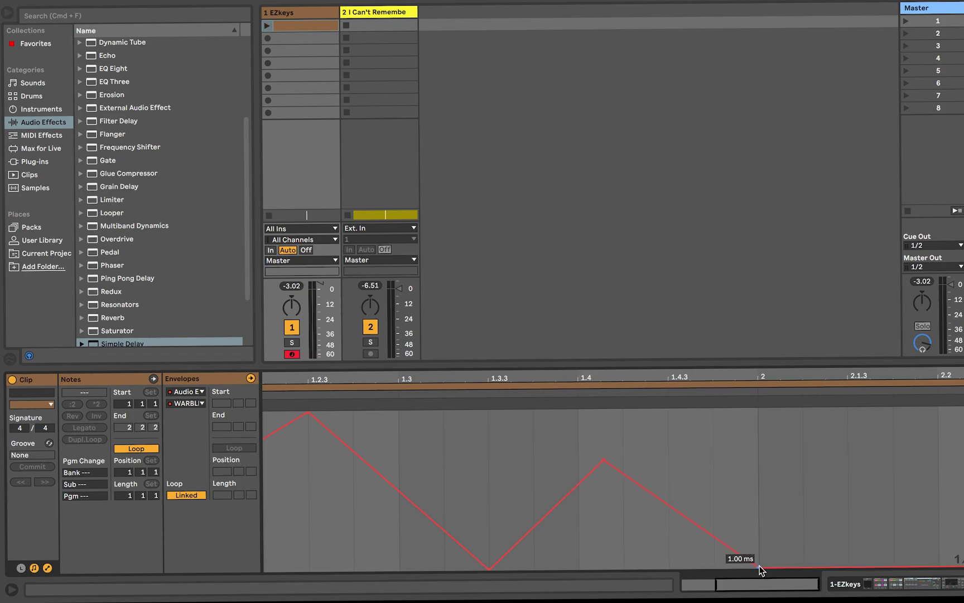
{"action": "left_click", "coordinate": [878, 565]}
{"action": "left_click_drag", "start_coordinate": [877, 565], "coordinate": [788, 570]}
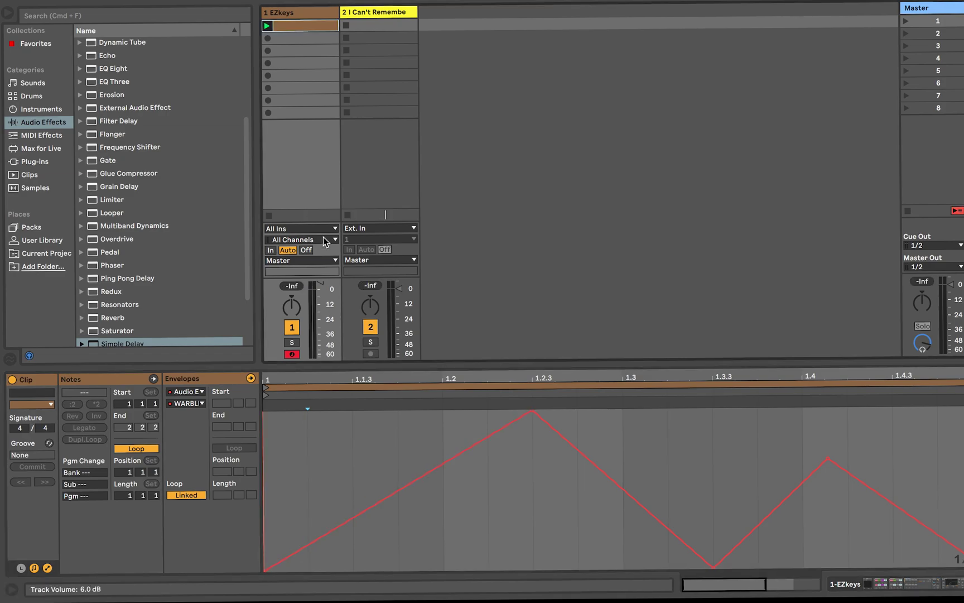
Play the EZkeys clip and lower the WARBLE envelope peaks
{"action": "left_click", "coordinate": [267, 26]}
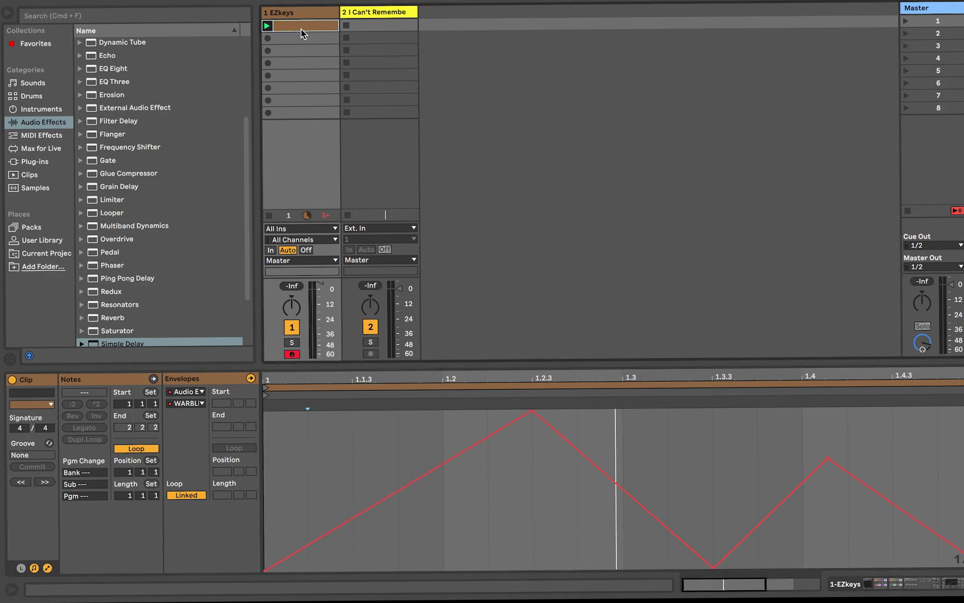
{"action": "left_click", "coordinate": [297, 11]}
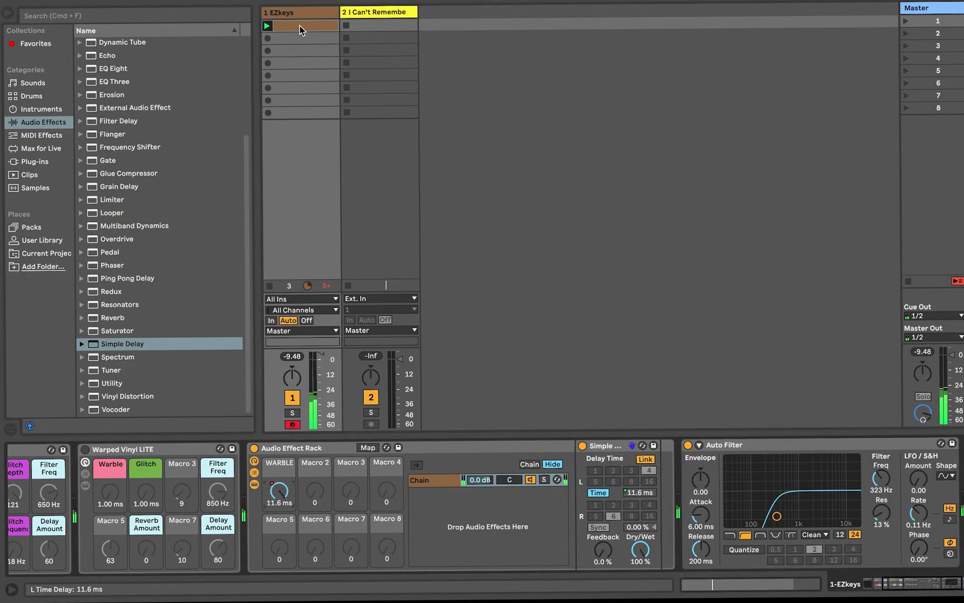
{"action": "left_click", "coordinate": [288, 25]}
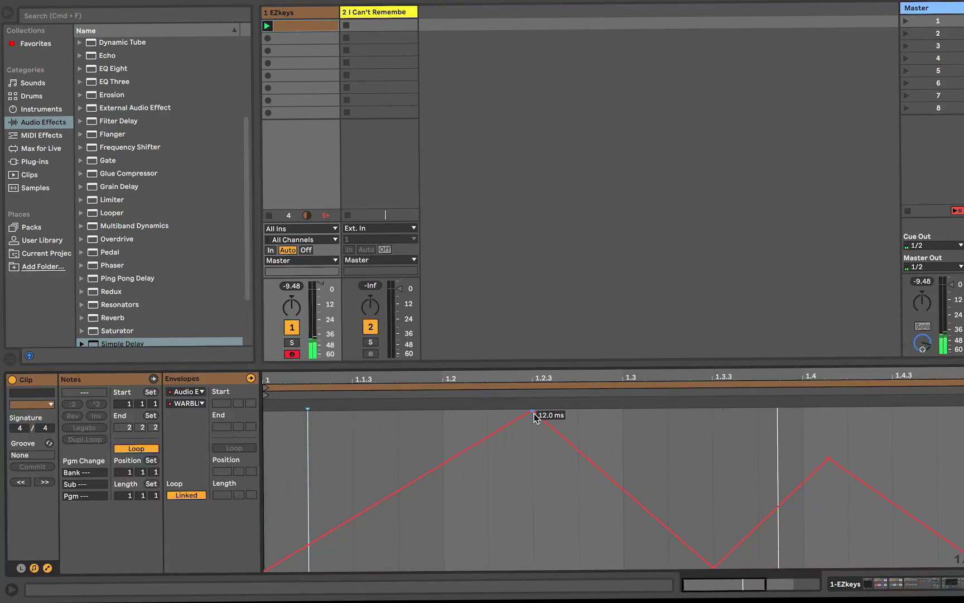
{"action": "left_click_drag", "start_coordinate": [534, 413], "coordinate": [444, 451]}
{"action": "left_click_drag", "start_coordinate": [828, 458], "coordinate": [828, 489]}
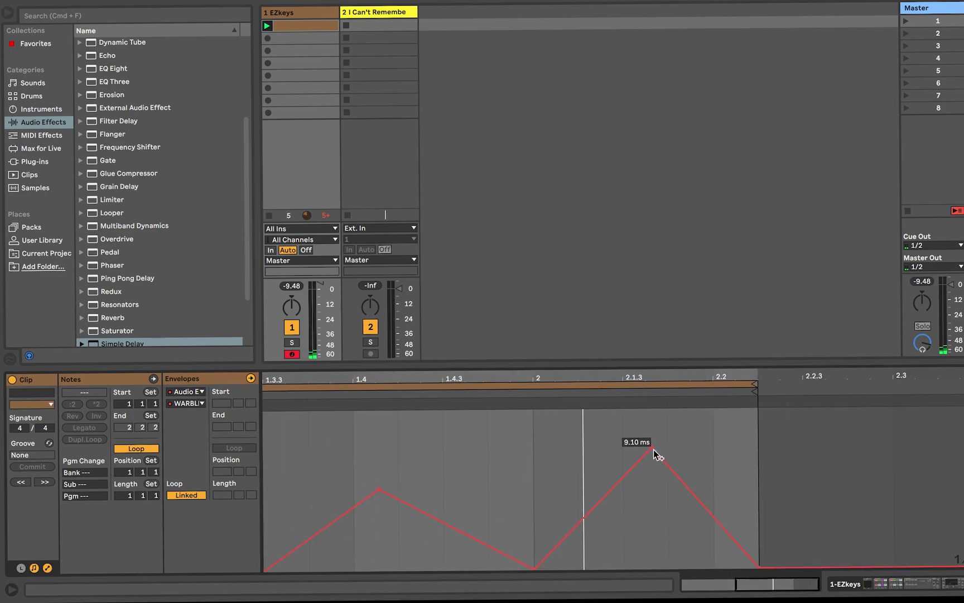
{"action": "left_click_drag", "start_coordinate": [652, 446], "coordinate": [652, 490]}
Extend the clip loop to end at 2.3.2 and stretch the last envelope point to it
{"action": "left_click_drag", "start_coordinate": [754, 382], "coordinate": [937, 382]}
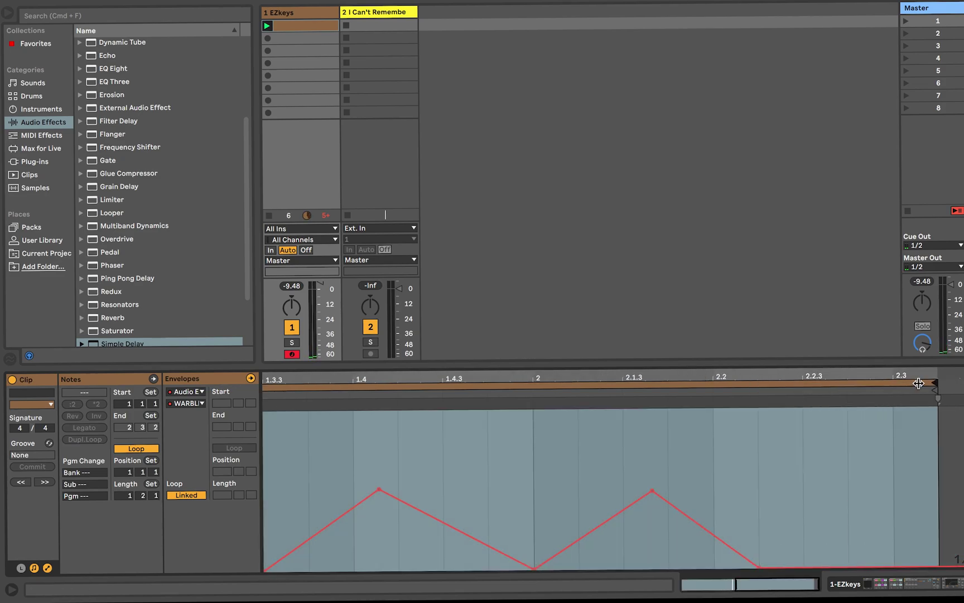
{"action": "left_click", "coordinate": [765, 570]}
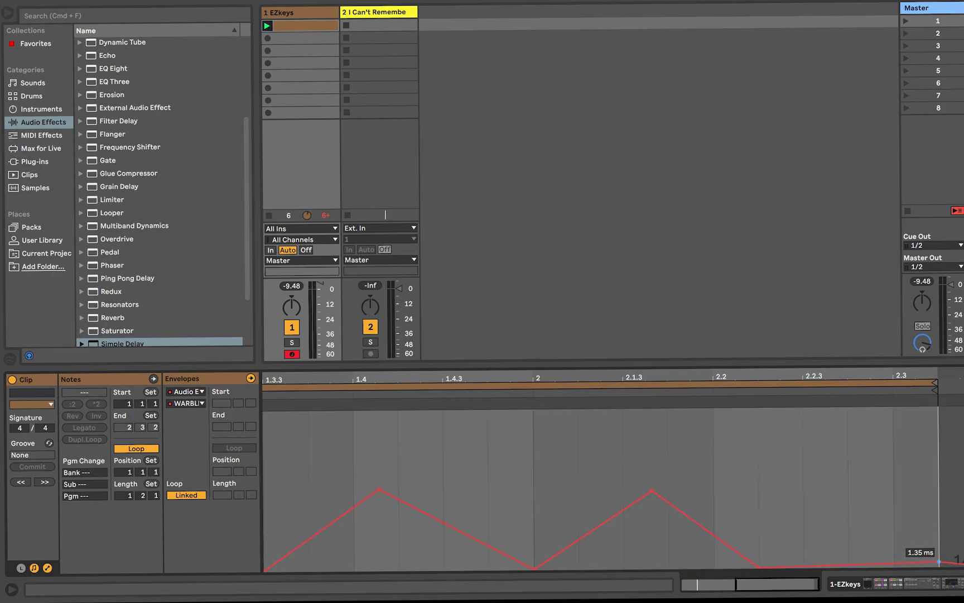
{"action": "left_click_drag", "start_coordinate": [761, 566], "coordinate": [942, 566]}
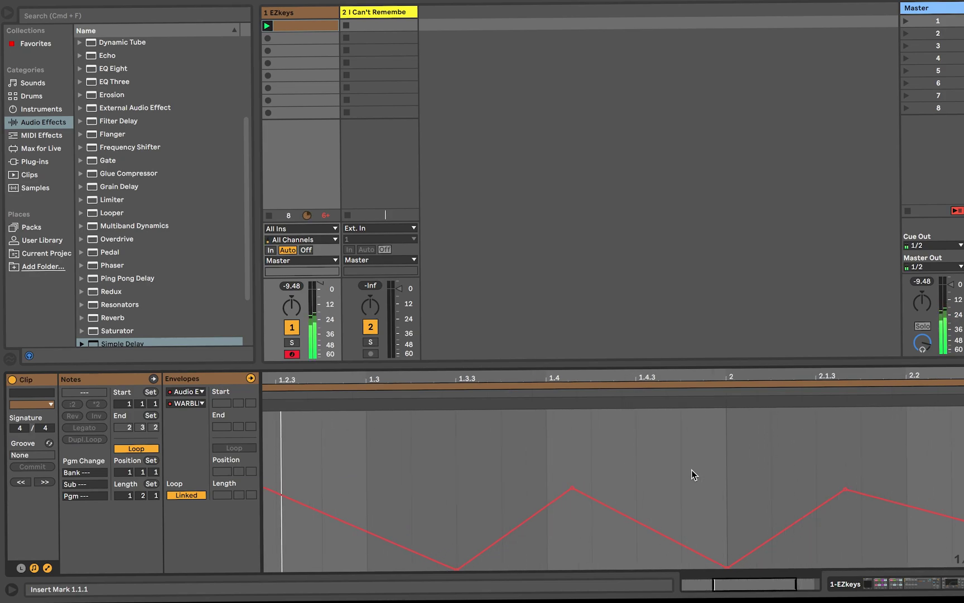
{"action": "left_click", "coordinate": [308, 12]}
{"action": "left_click", "coordinate": [309, 13]}
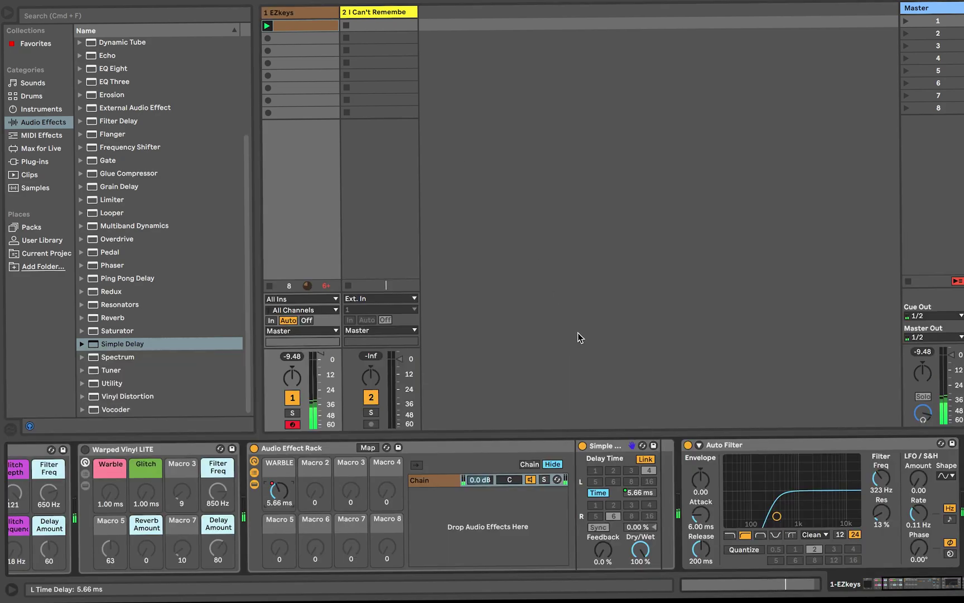
{"action": "right_click", "coordinate": [641, 493]}
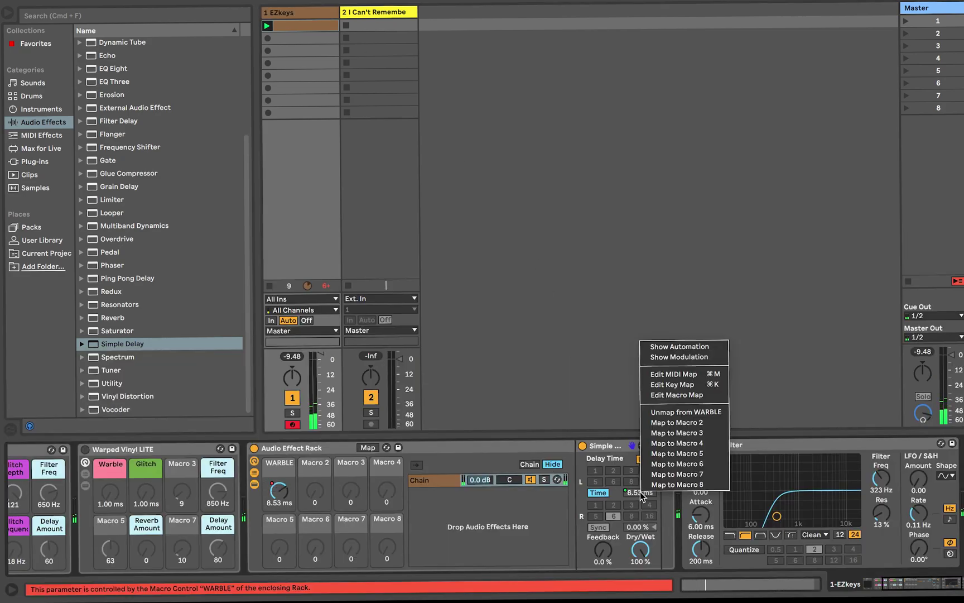
{"action": "left_click", "coordinate": [695, 396]}
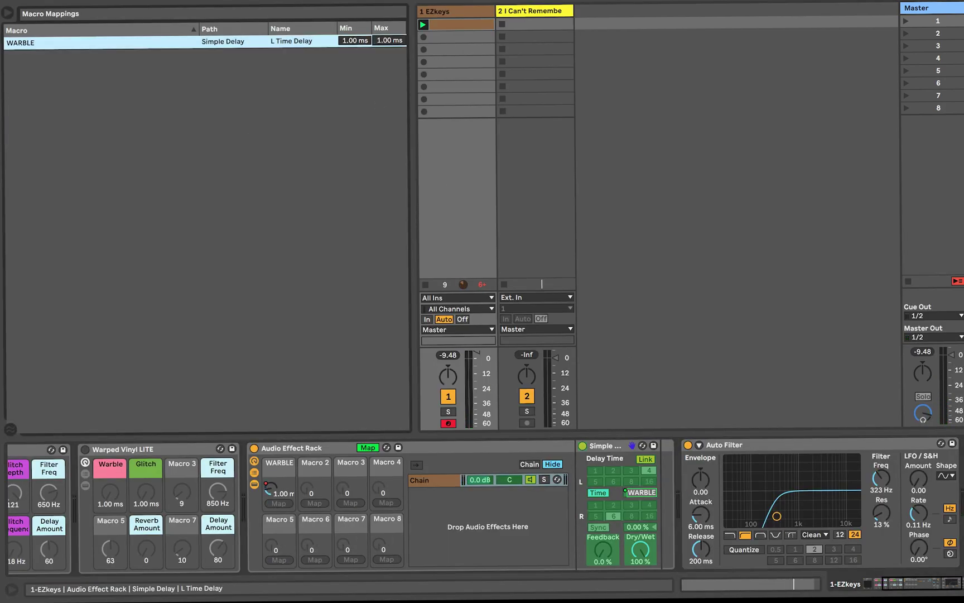
{"action": "key", "text": "super+m"}
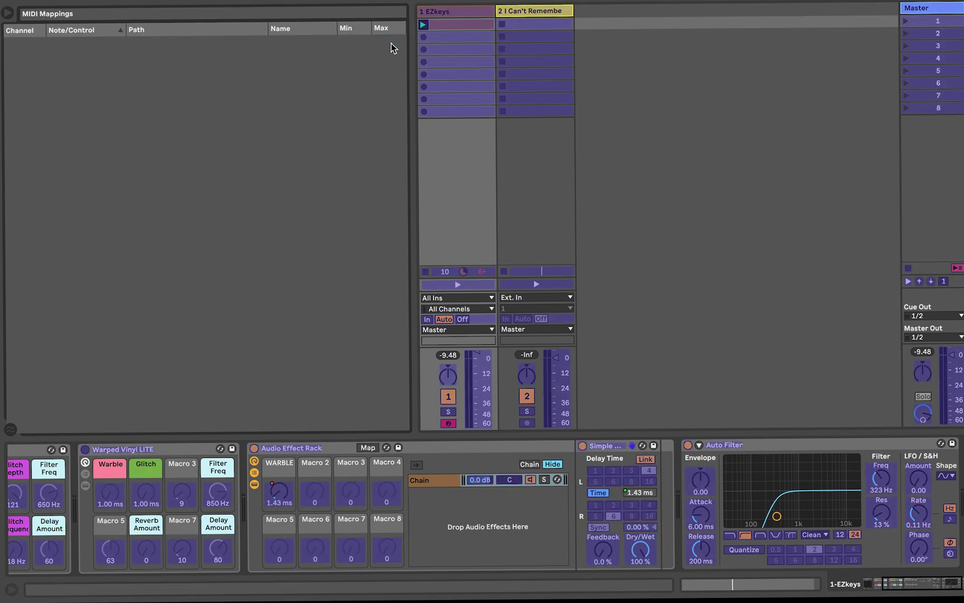
{"action": "key", "text": "super+m"}
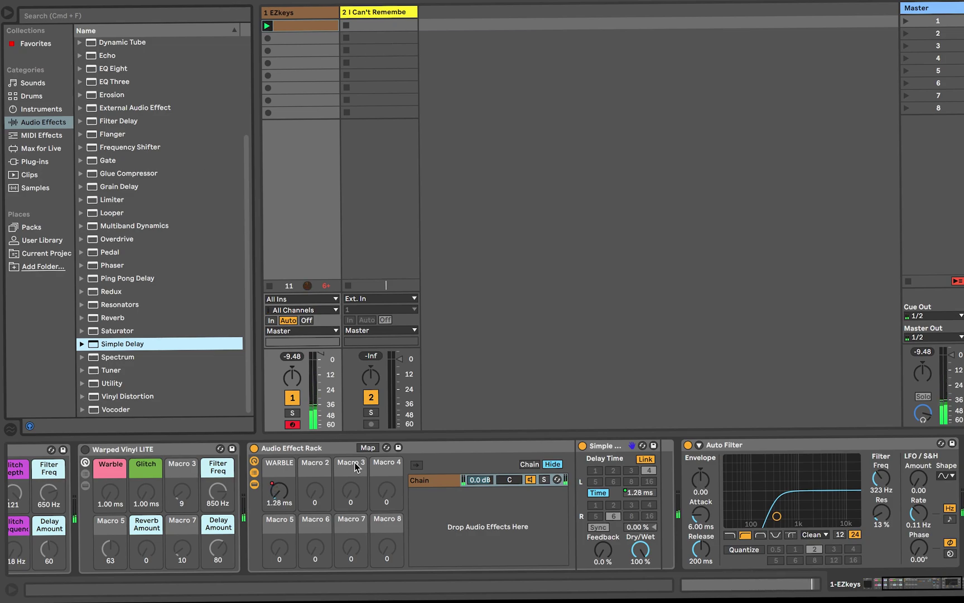
{"action": "scroll", "coordinate": [362, 489], "scroll_direction": "right", "scroll_amount": 2}
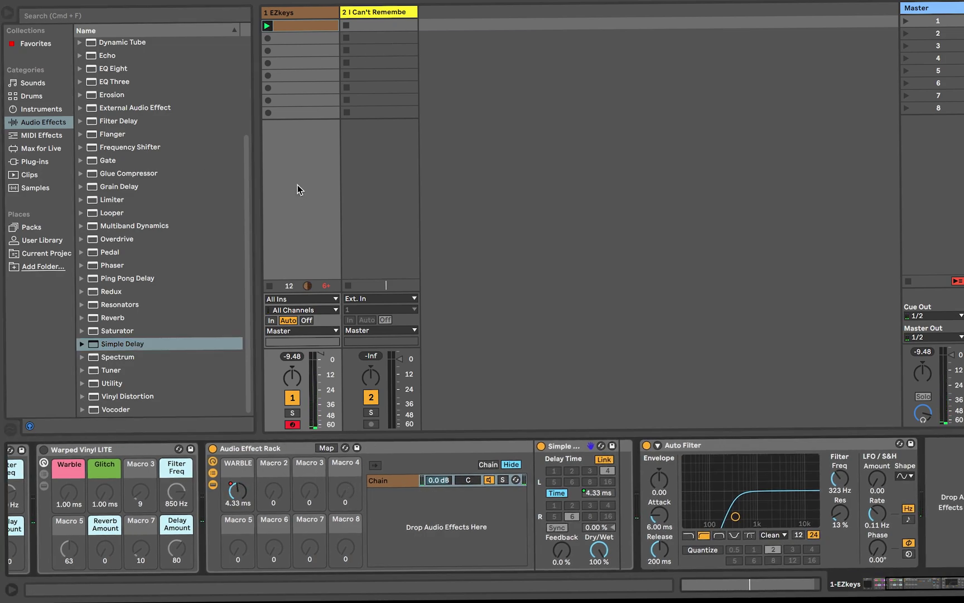
Delete the EZkeys clip and insert a Max for Live LFO before the Audio Effect Rack
{"action": "left_click", "coordinate": [317, 22]}
{"action": "key", "text": "Delete"}
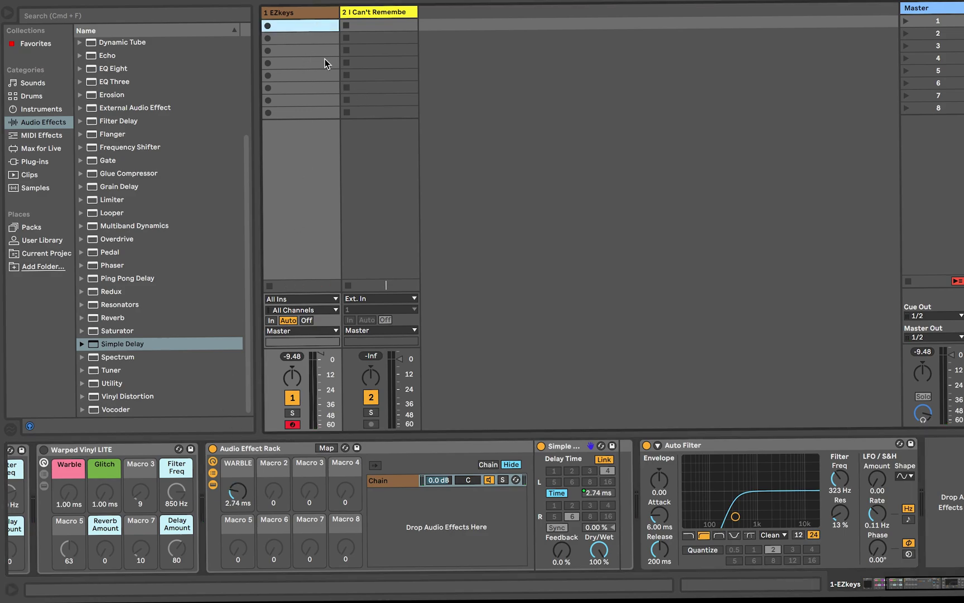
{"action": "left_click", "coordinate": [56, 148]}
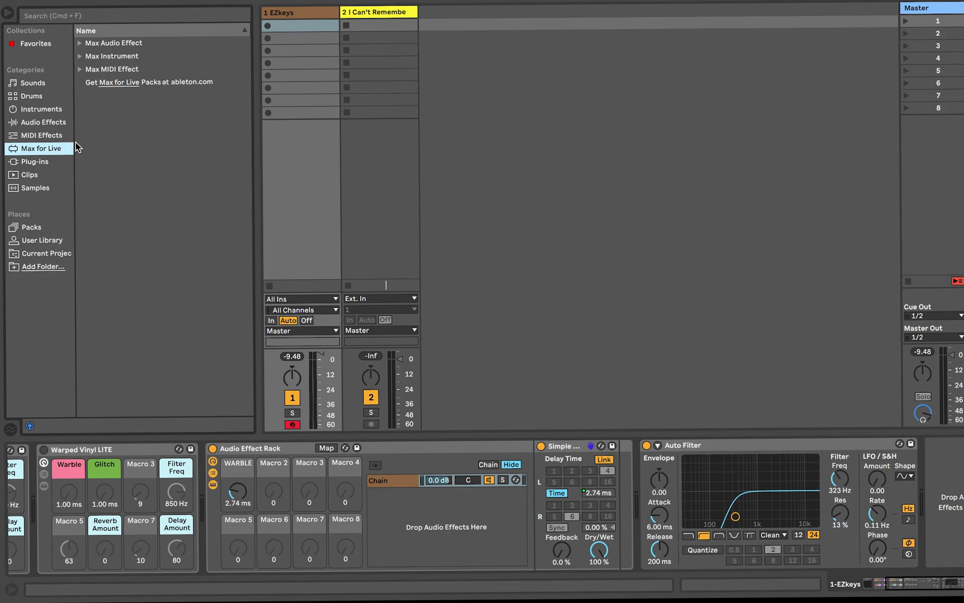
{"action": "left_click", "coordinate": [79, 43]}
{"action": "scroll", "coordinate": [118, 167], "scroll_direction": "down", "scroll_amount": 10}
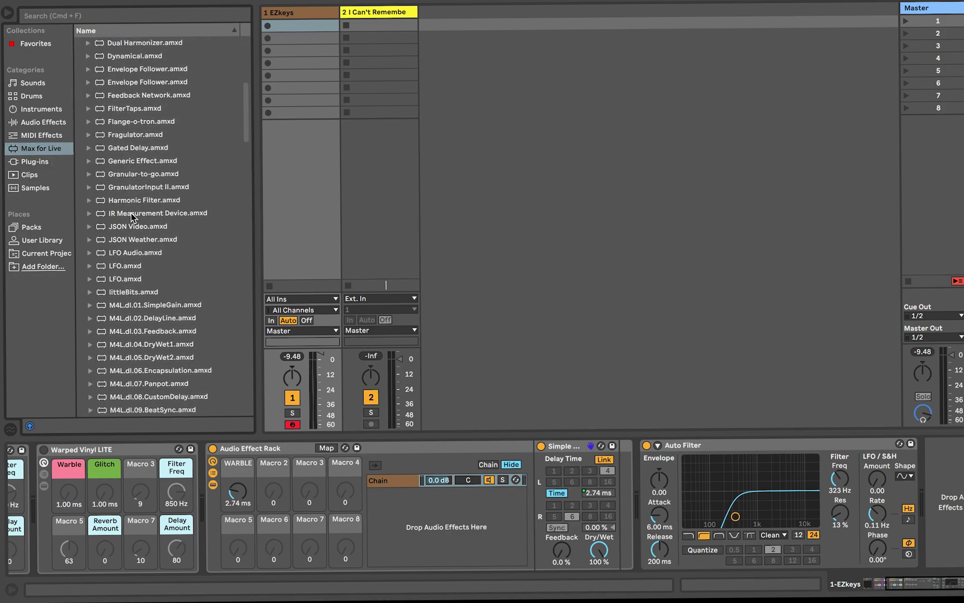
{"action": "left_click_drag", "start_coordinate": [118, 268], "coordinate": [204, 474]}
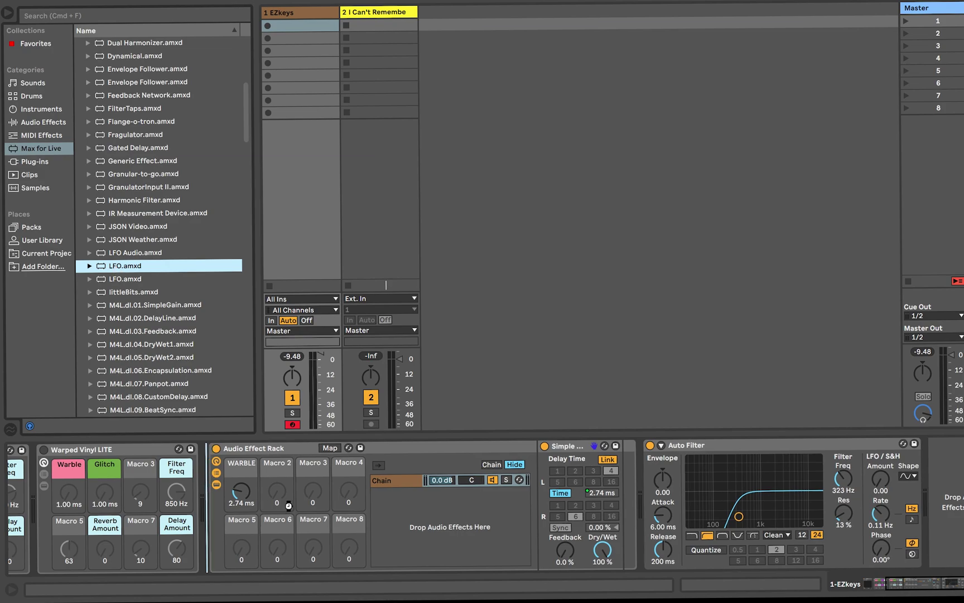
{"action": "left_click_drag", "start_coordinate": [288, 505], "coordinate": [300, 468]}
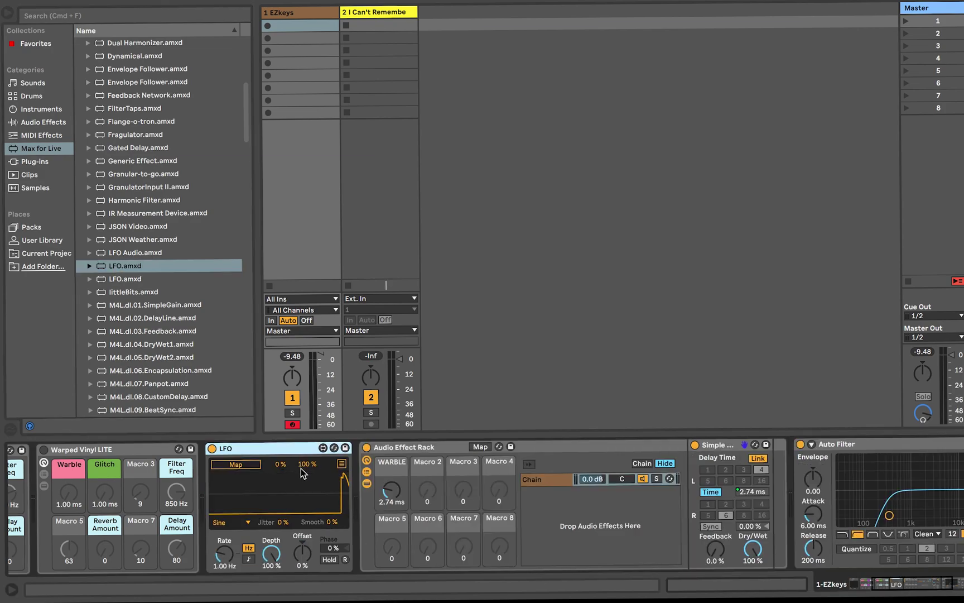
Set the WARBLE macro's mapping maximum for Simple Delay time to 12.0 ms
{"action": "right_click", "coordinate": [755, 493]}
{"action": "left_click", "coordinate": [783, 390]}
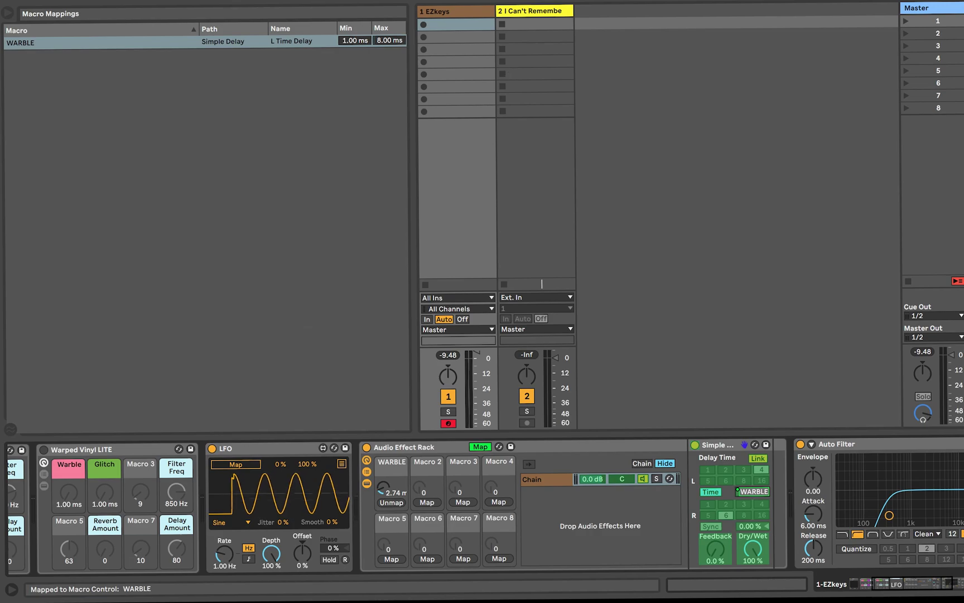
{"action": "left_click", "coordinate": [389, 40]}
{"action": "type", "text": "12"}
{"action": "key", "text": "Return"}
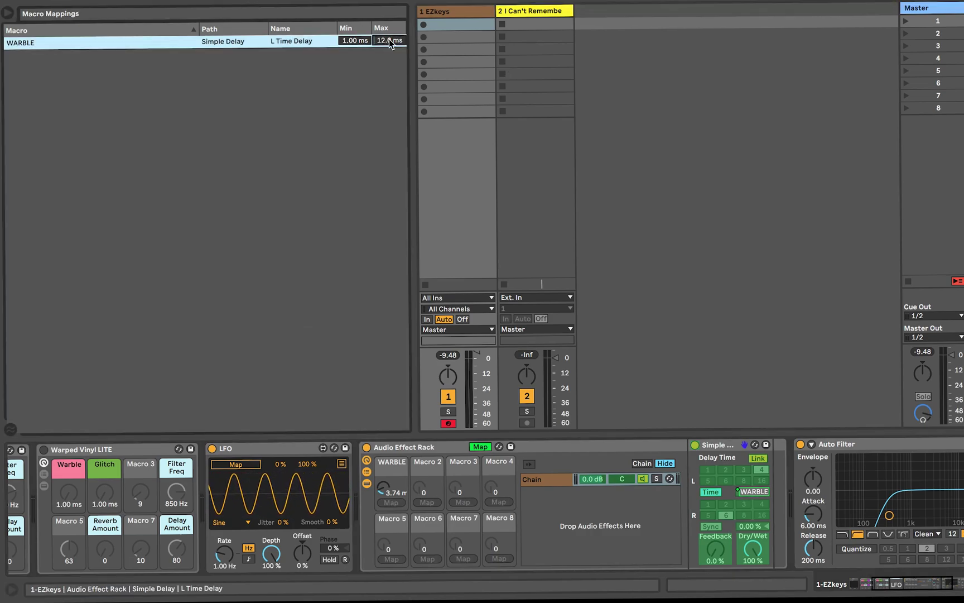
{"action": "left_click", "coordinate": [480, 446]}
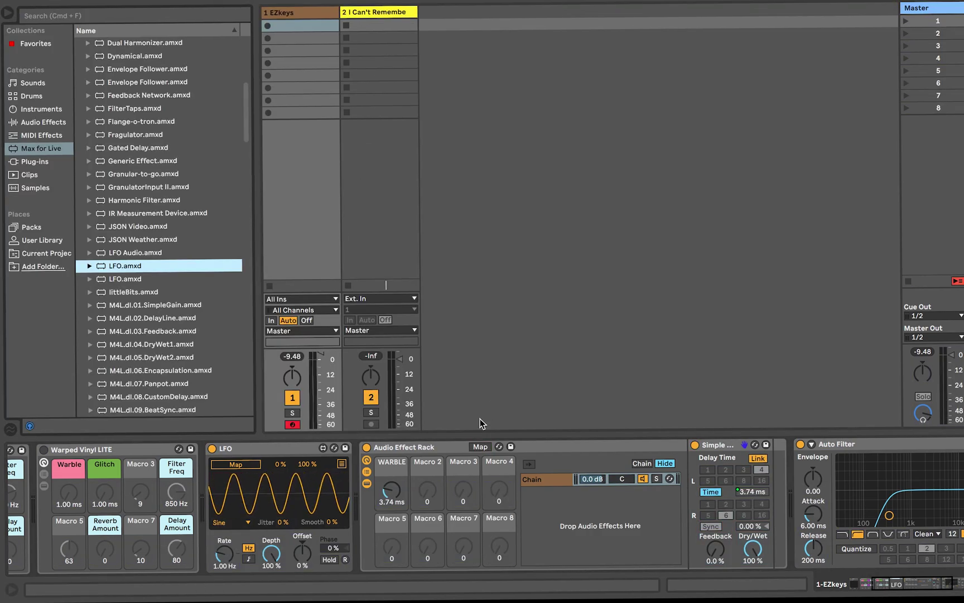
Slow the LFO rate to 0.40 Hz and map it to the WARBLE macro
{"action": "left_click", "coordinate": [225, 553]}
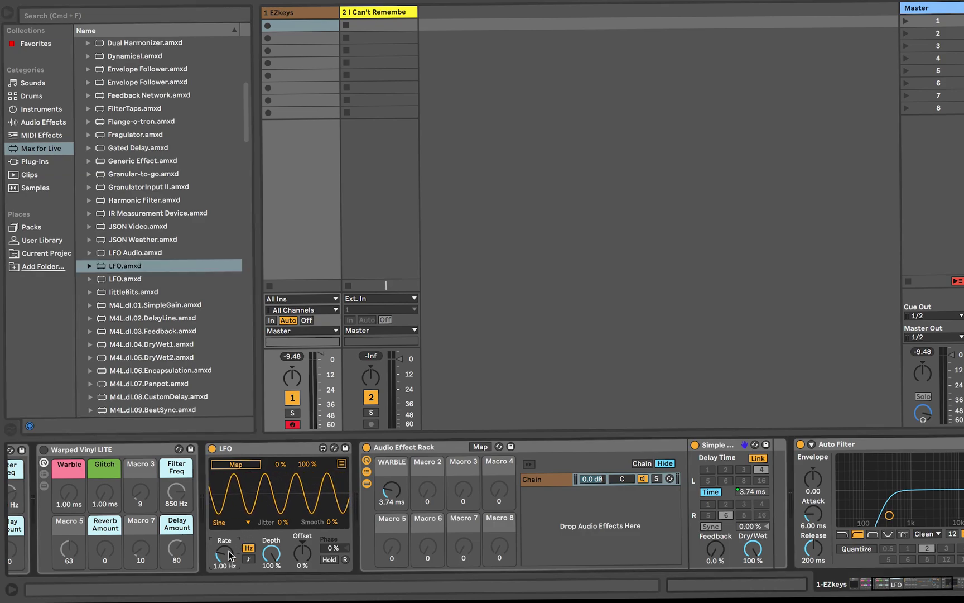
{"action": "left_click_drag", "start_coordinate": [229, 555], "coordinate": [229, 575]}
{"action": "left_click", "coordinate": [271, 555]}
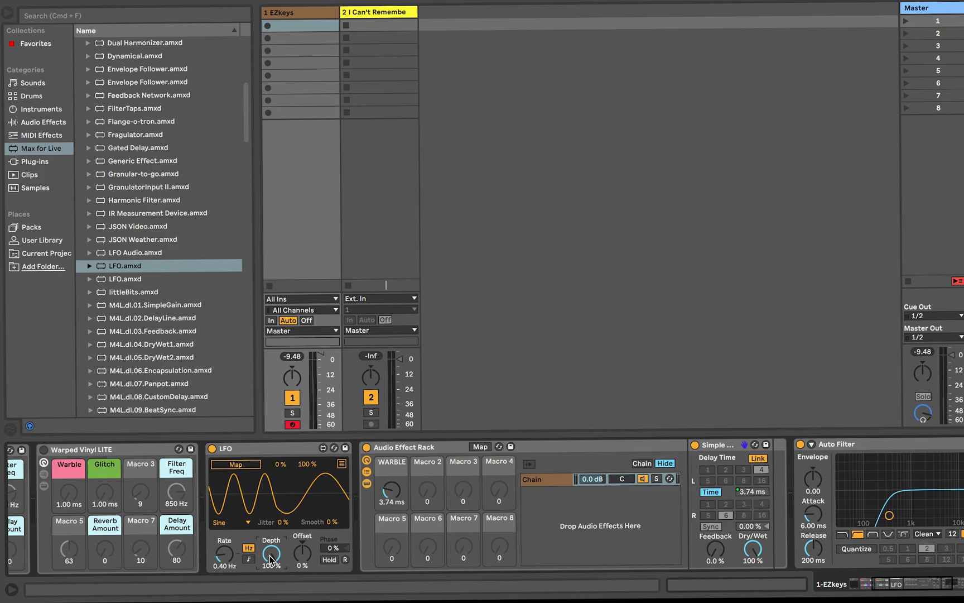
{"action": "left_click", "coordinate": [391, 493]}
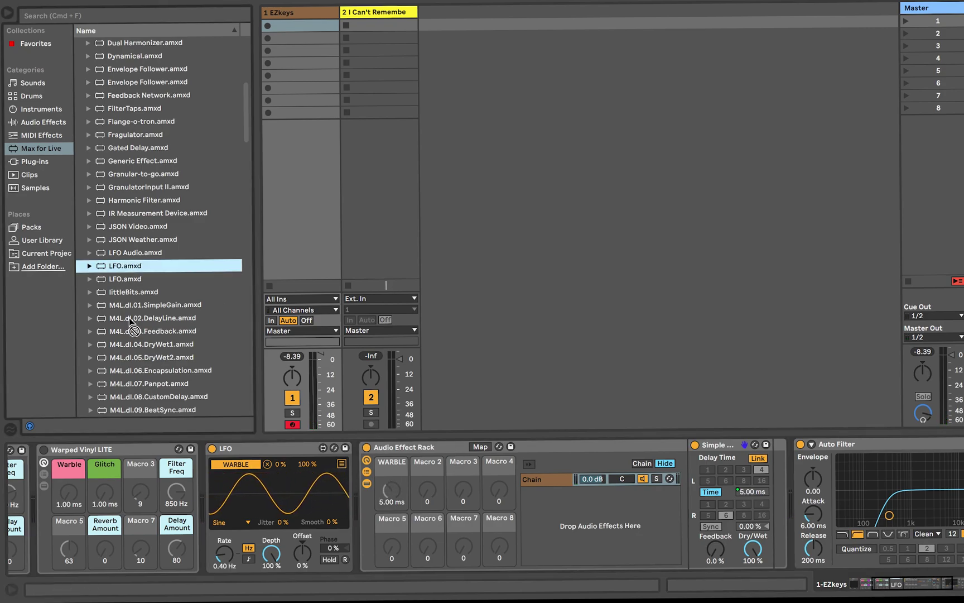
Add a second LFO at 0.37 Hz and 11.8 % depth, with a -66 % offset
{"action": "left_click_drag", "start_coordinate": [129, 317], "coordinate": [224, 569]}
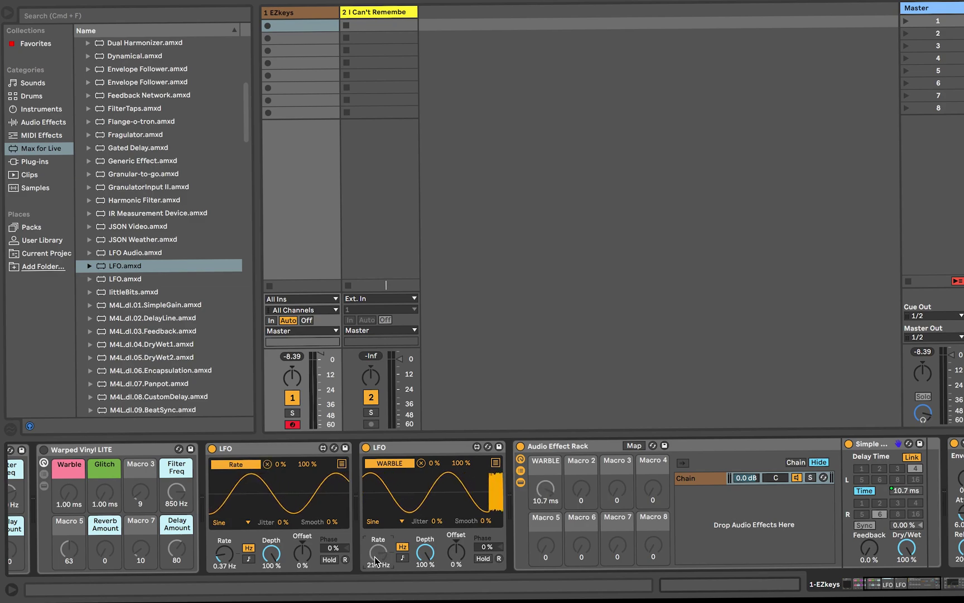
{"action": "left_click_drag", "start_coordinate": [375, 561], "coordinate": [389, 531]}
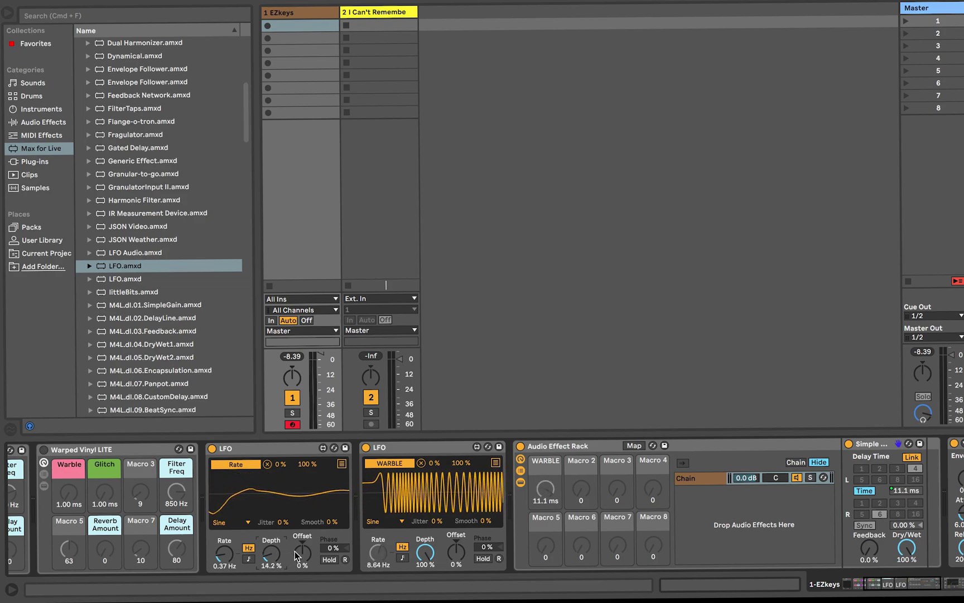
{"action": "left_click_drag", "start_coordinate": [302, 552], "coordinate": [302, 593]}
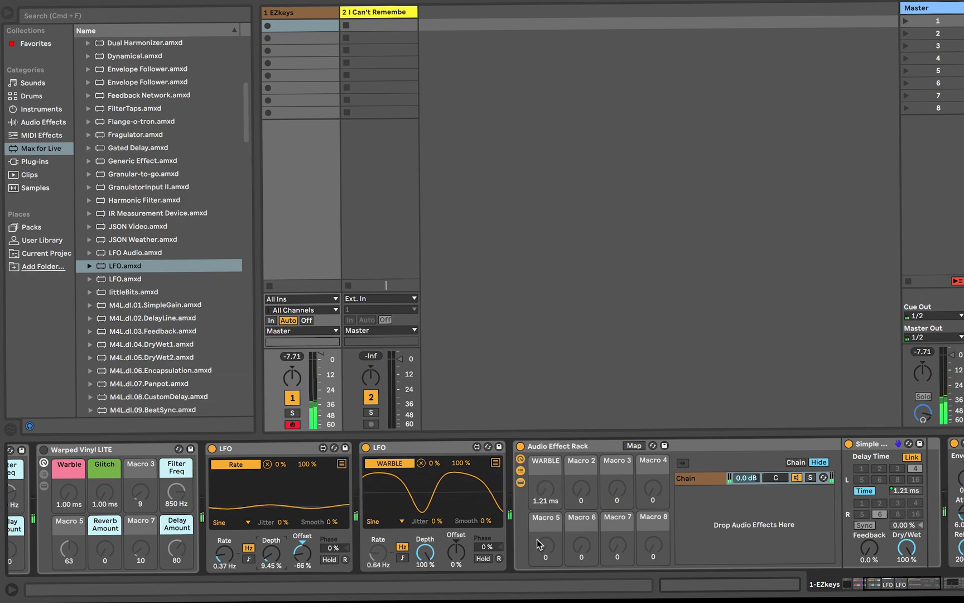
{"action": "left_click_drag", "start_coordinate": [424, 553], "coordinate": [456, 557]}
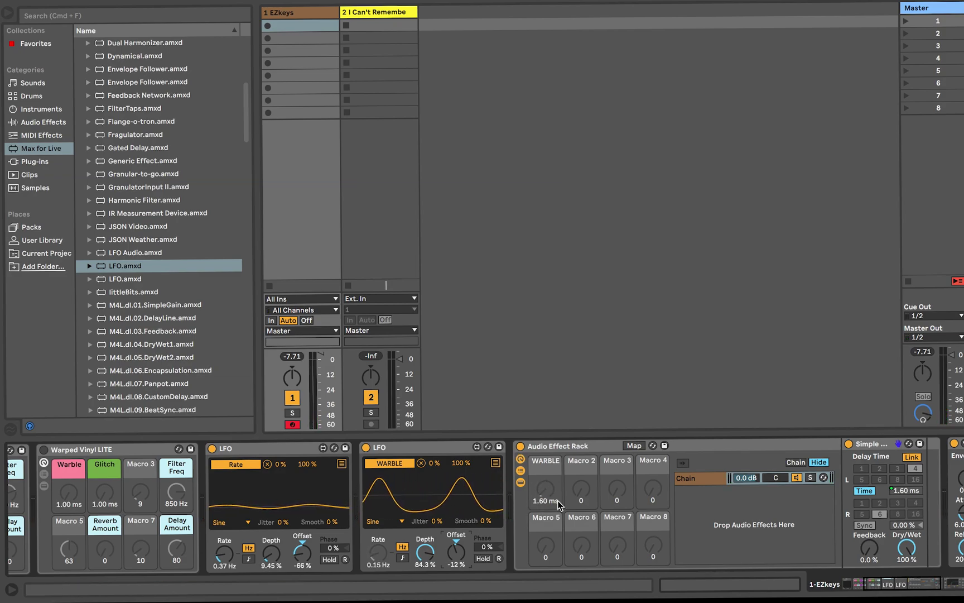
{"action": "scroll", "coordinate": [390, 492], "scroll_direction": "right", "scroll_amount": 3}
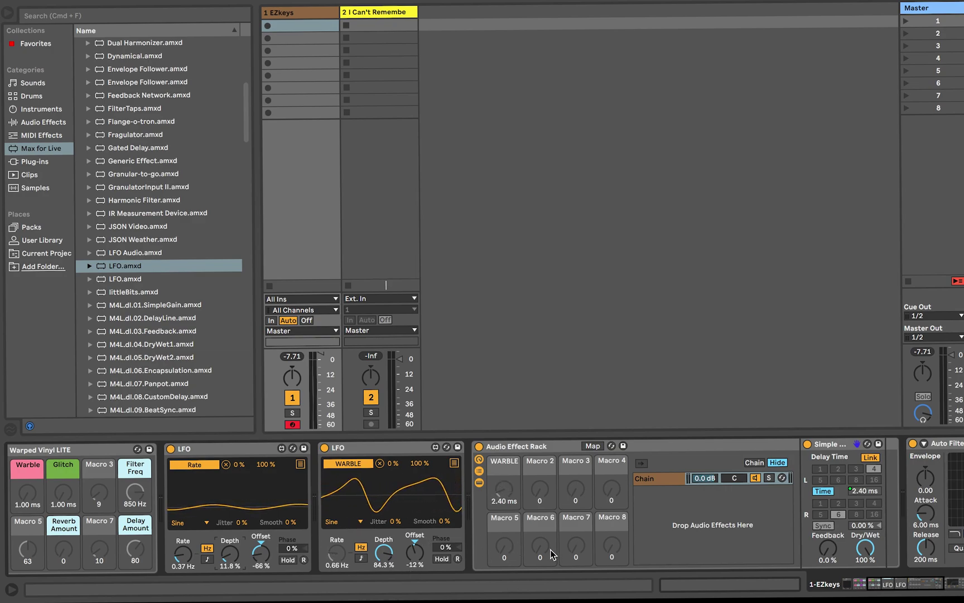
{"action": "scroll", "coordinate": [512, 464], "scroll_direction": "right", "scroll_amount": 10}
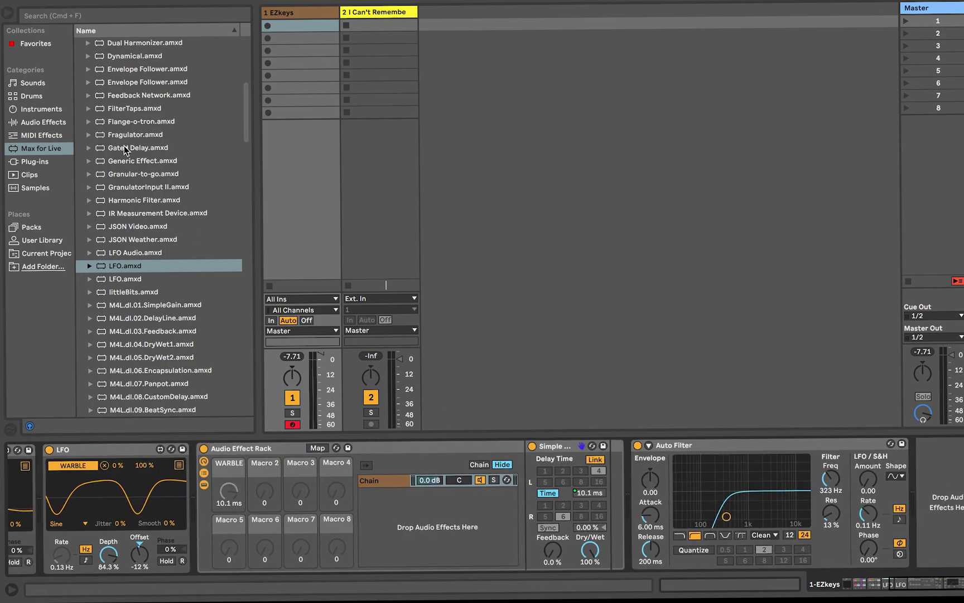
Drag Filter Delay into the EZkeys chain and switch off its L and R delay lines
{"action": "scroll", "coordinate": [126, 149], "scroll_direction": "down", "scroll_amount": 10}
{"action": "scroll", "coordinate": [167, 251], "scroll_direction": "up", "scroll_amount": 5}
{"action": "left_click", "coordinate": [45, 123]}
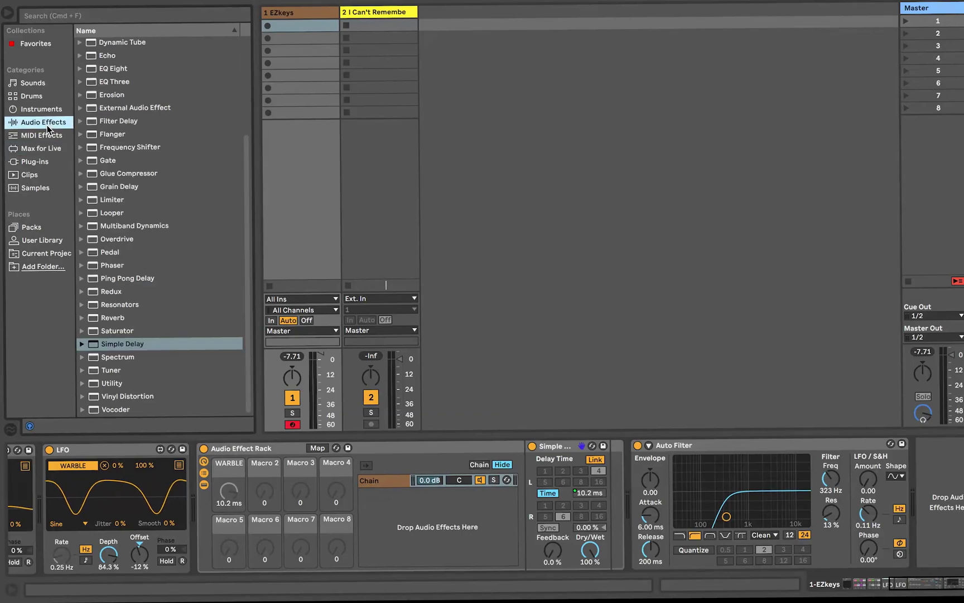
{"action": "left_click_drag", "start_coordinate": [123, 122], "coordinate": [646, 495]}
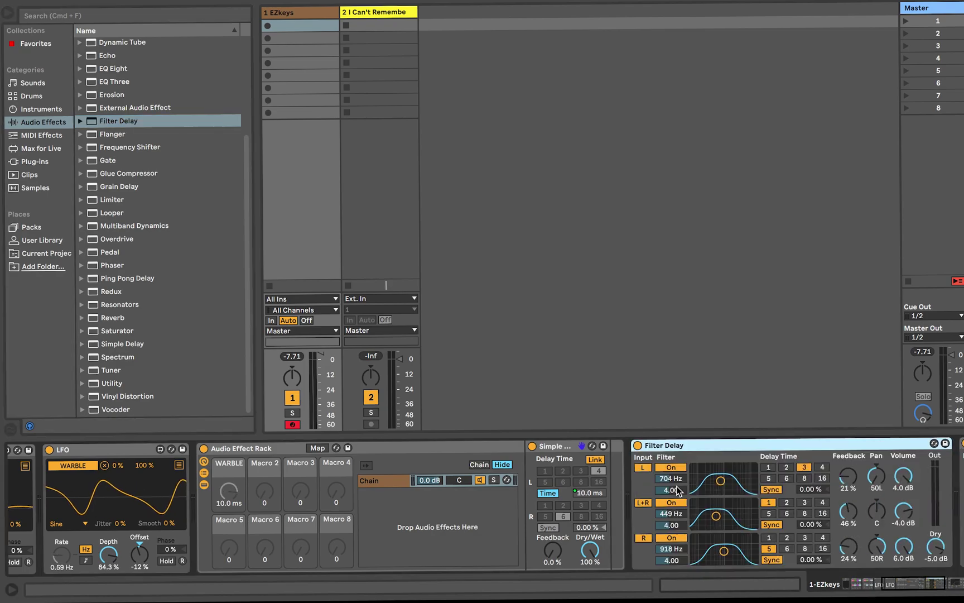
{"action": "left_click", "coordinate": [392, 469]}
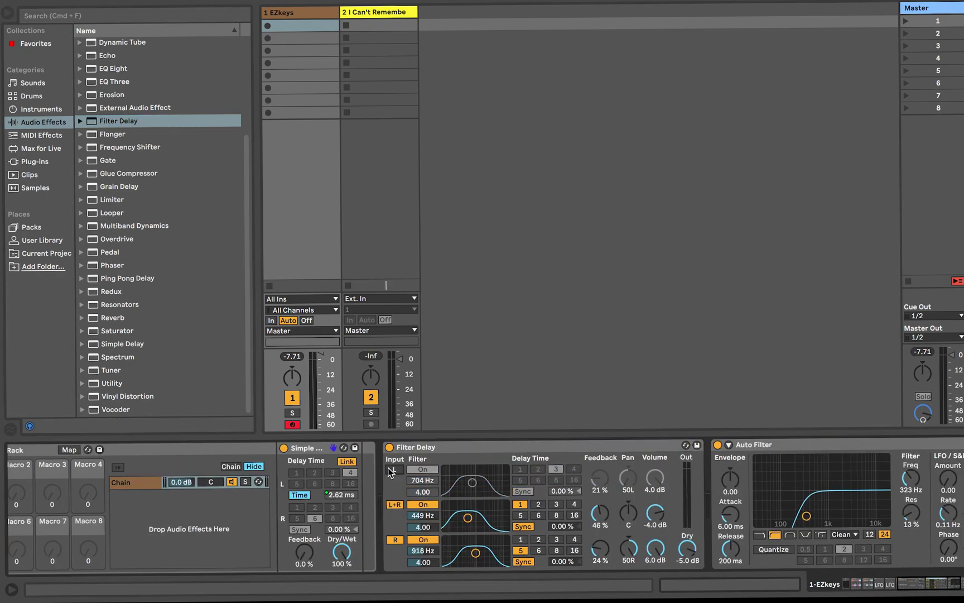
{"action": "left_click", "coordinate": [394, 540]}
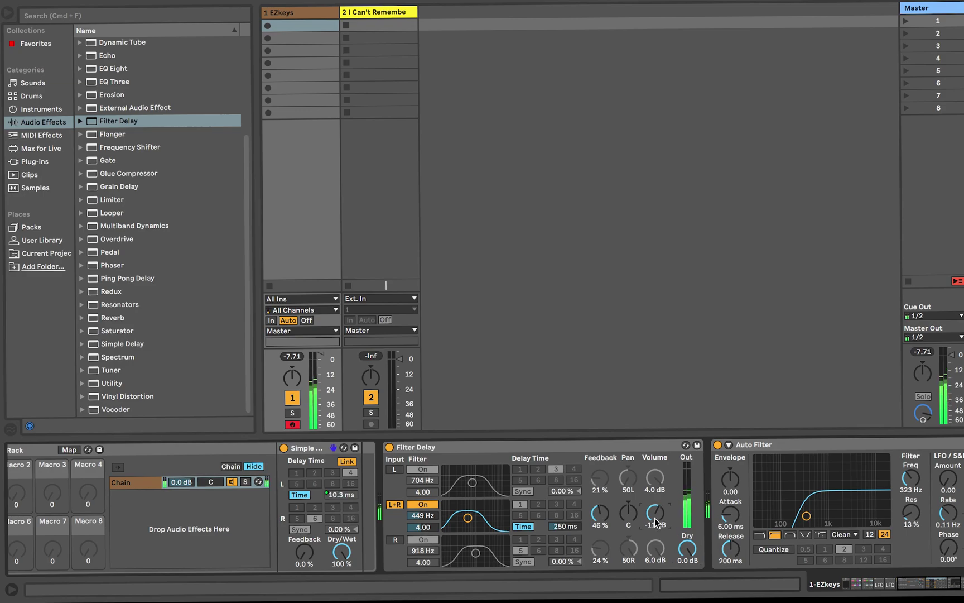
Peek at Arrangement View with Tab, then hide the browser with Cmd+Alt+B
{"action": "scroll", "coordinate": [416, 490], "scroll_direction": "left", "scroll_amount": 10}
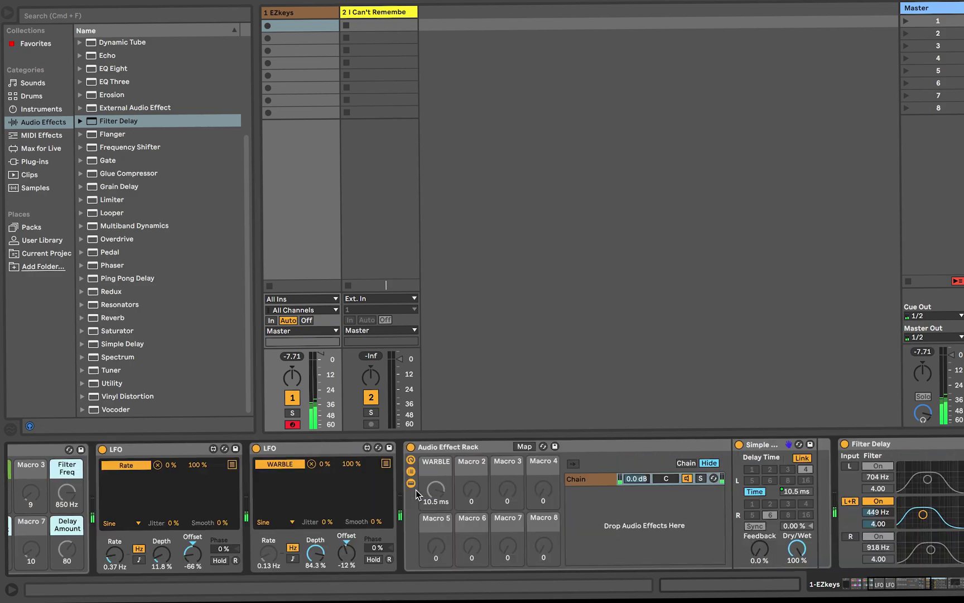
{"action": "scroll", "coordinate": [357, 477], "scroll_direction": "right", "scroll_amount": 10}
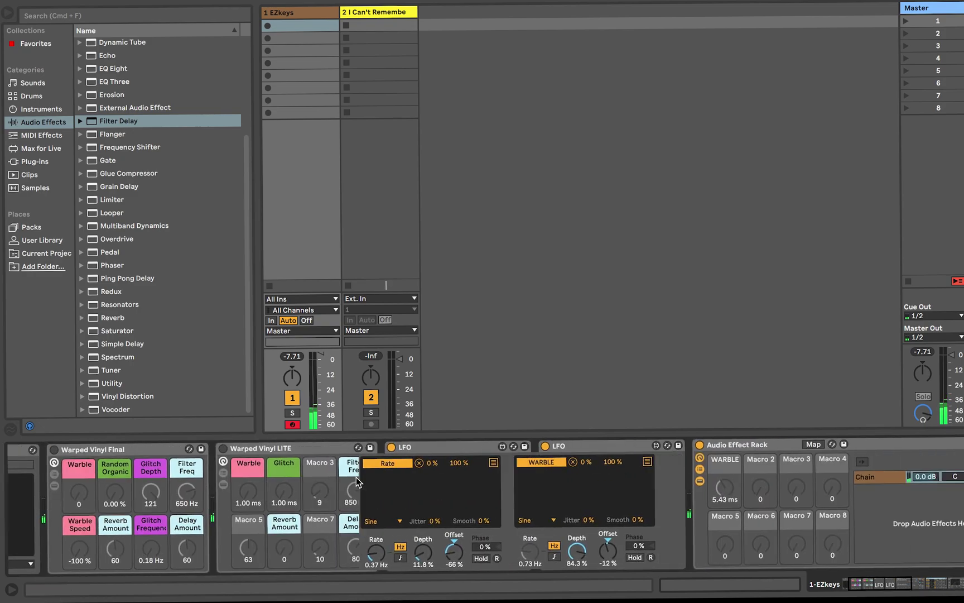
{"action": "scroll", "coordinate": [341, 482], "scroll_direction": "left", "scroll_amount": 5}
{"action": "scroll", "coordinate": [340, 481], "scroll_direction": "right", "scroll_amount": 10}
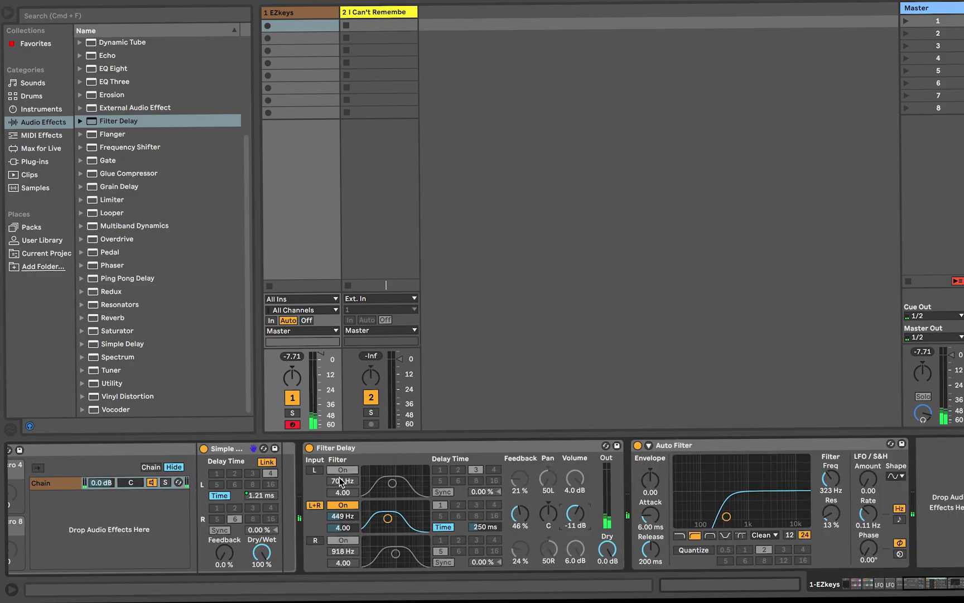
{"action": "scroll", "coordinate": [357, 490], "scroll_direction": "left", "scroll_amount": 3}
{"action": "scroll", "coordinate": [358, 490], "scroll_direction": "left", "scroll_amount": 8}
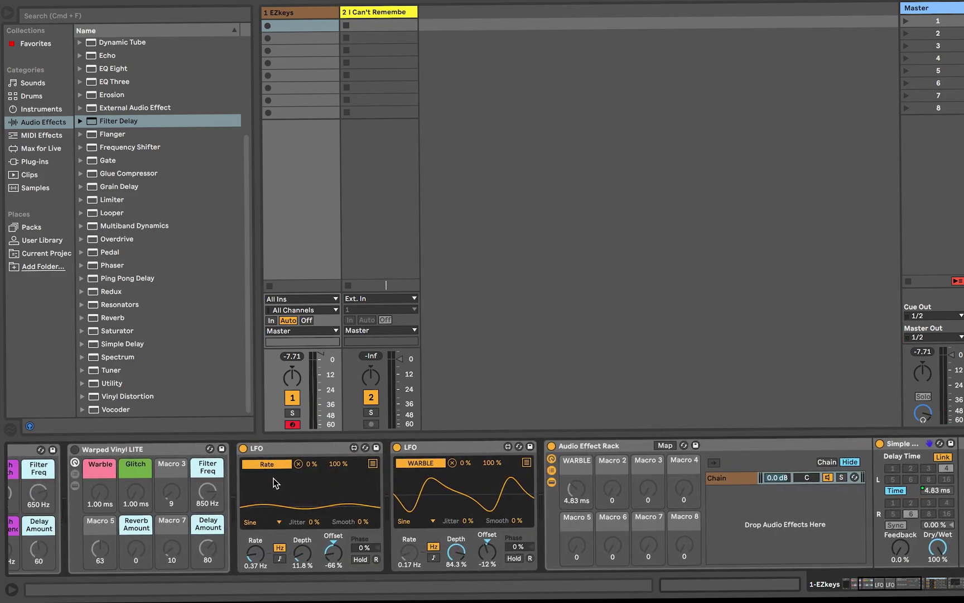
{"action": "scroll", "coordinate": [275, 482], "scroll_direction": "left", "scroll_amount": 3}
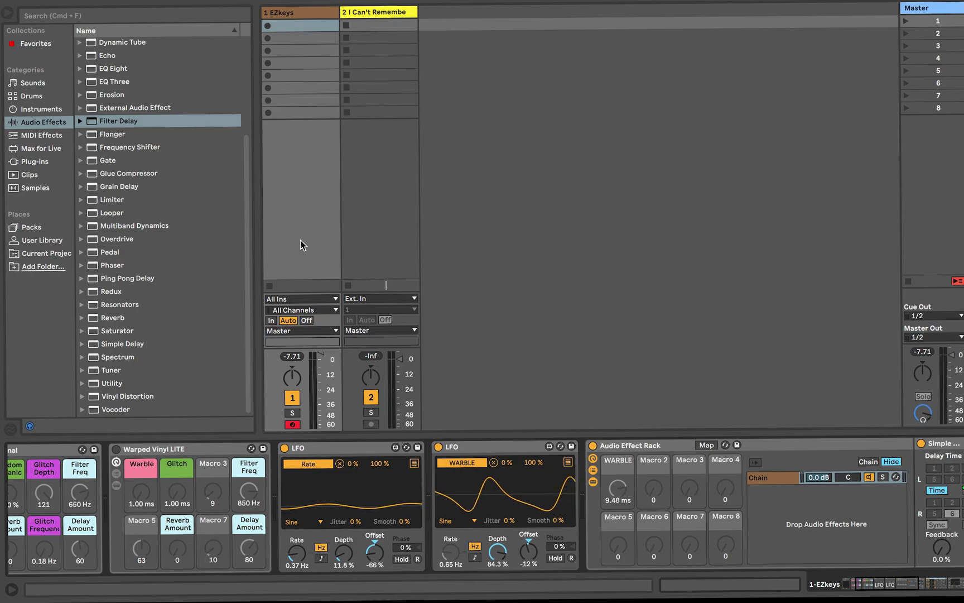
{"action": "key", "text": "Tab"}
{"action": "key", "text": "Tab"}
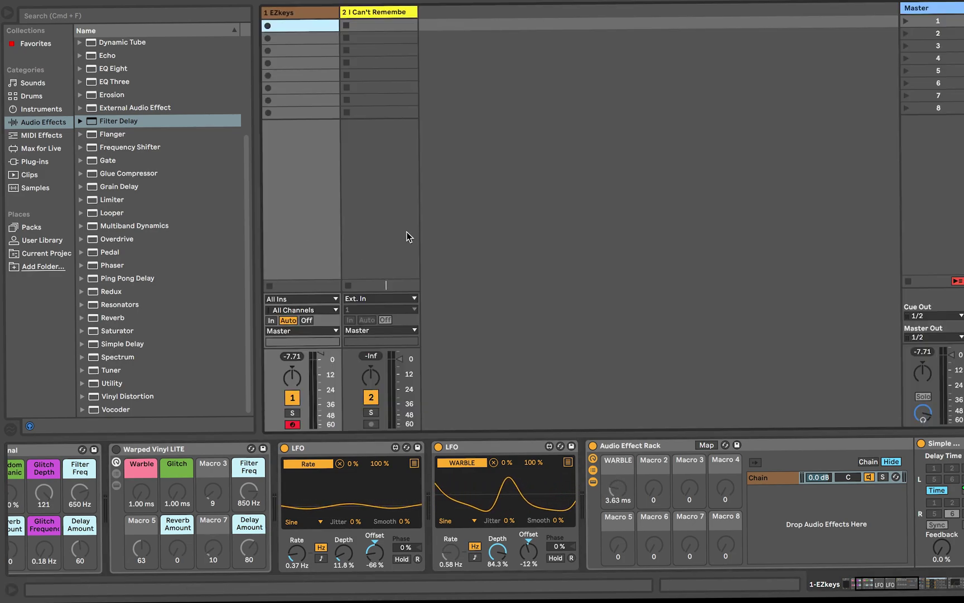
{"action": "key", "text": "super+alt+b"}
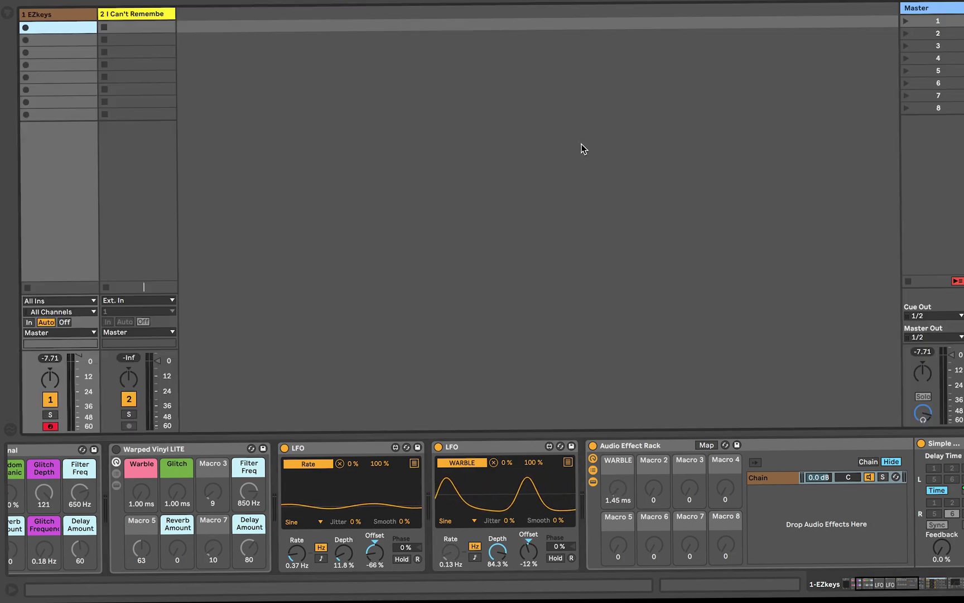
{"action": "scroll", "coordinate": [457, 495], "scroll_direction": "left", "scroll_amount": 5}
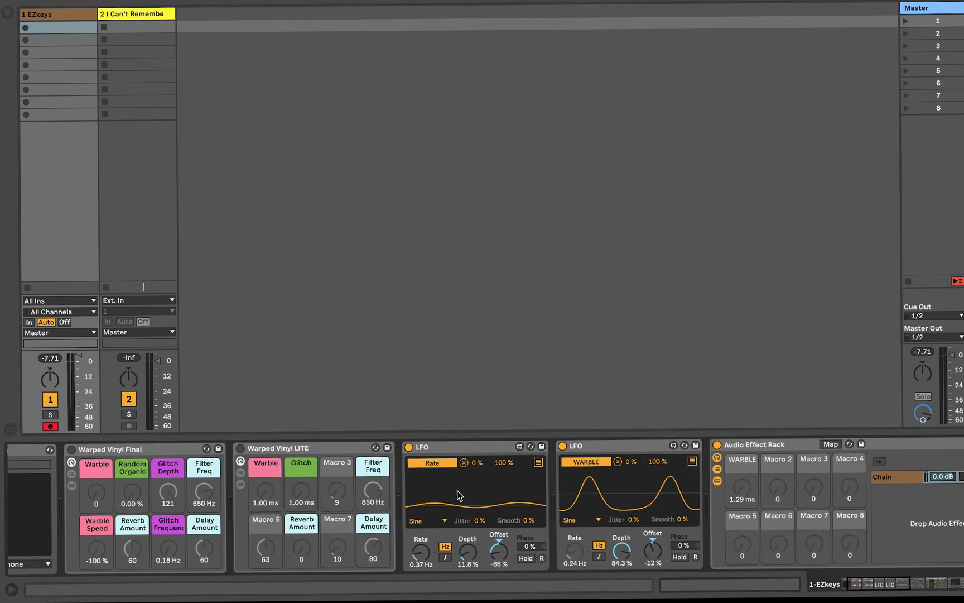
{"action": "scroll", "coordinate": [457, 496], "scroll_direction": "left", "scroll_amount": 3}
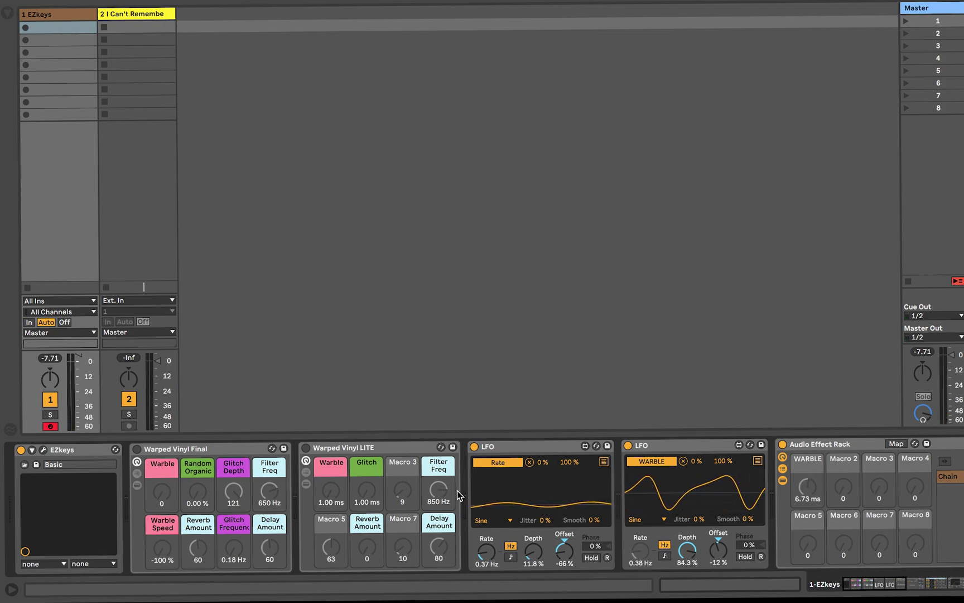
Switch off both LFOs, the Auto Filter and the Filter Delay, and turn on Warped Vinyl Final
{"action": "left_click", "coordinate": [474, 447]}
{"action": "left_click", "coordinate": [628, 445]}
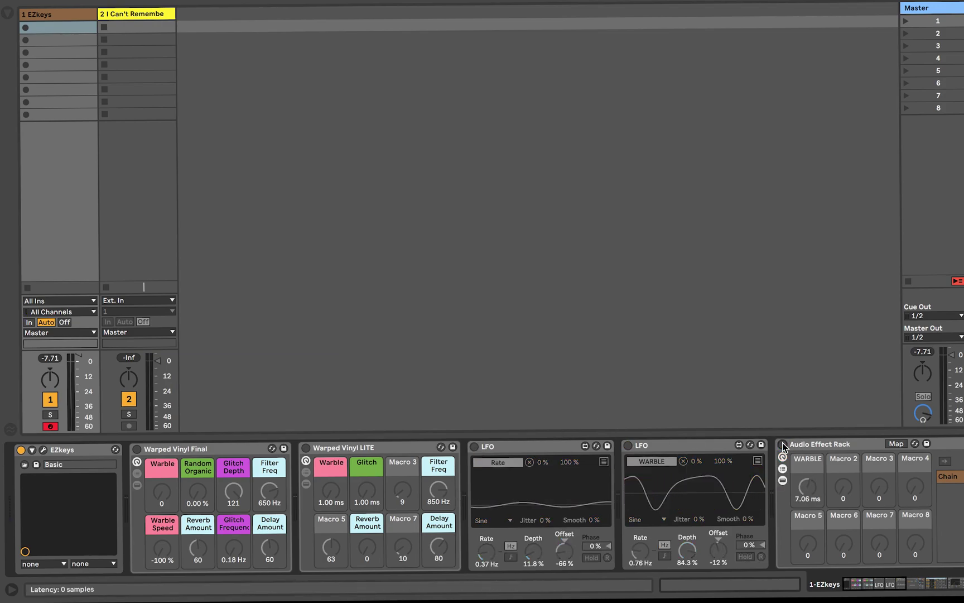
{"action": "scroll", "coordinate": [782, 445], "scroll_direction": "down", "scroll_amount": 10}
{"action": "left_click", "coordinate": [703, 445]}
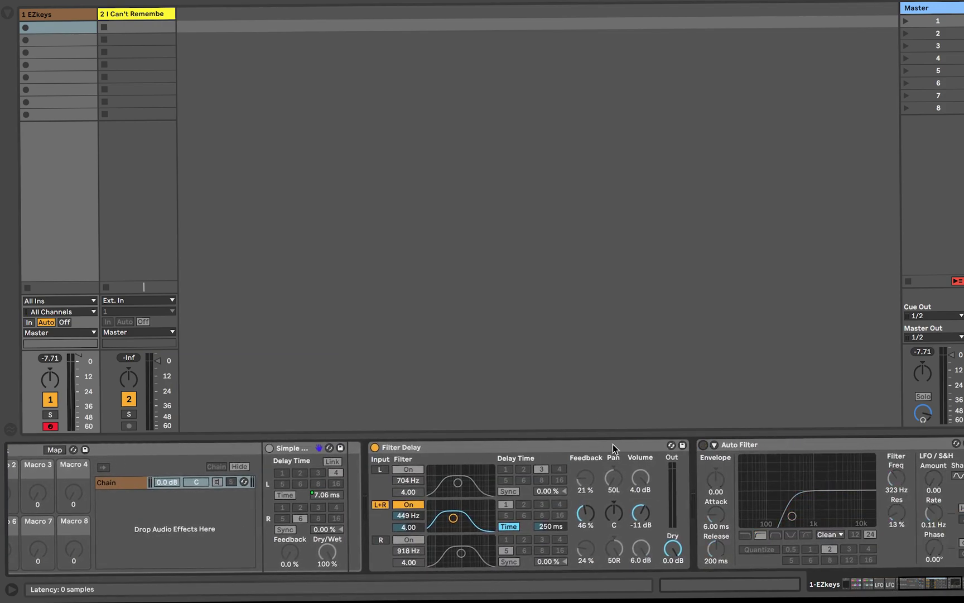
{"action": "left_click", "coordinate": [375, 447]}
{"action": "scroll", "coordinate": [343, 490], "scroll_direction": "up", "scroll_amount": 10}
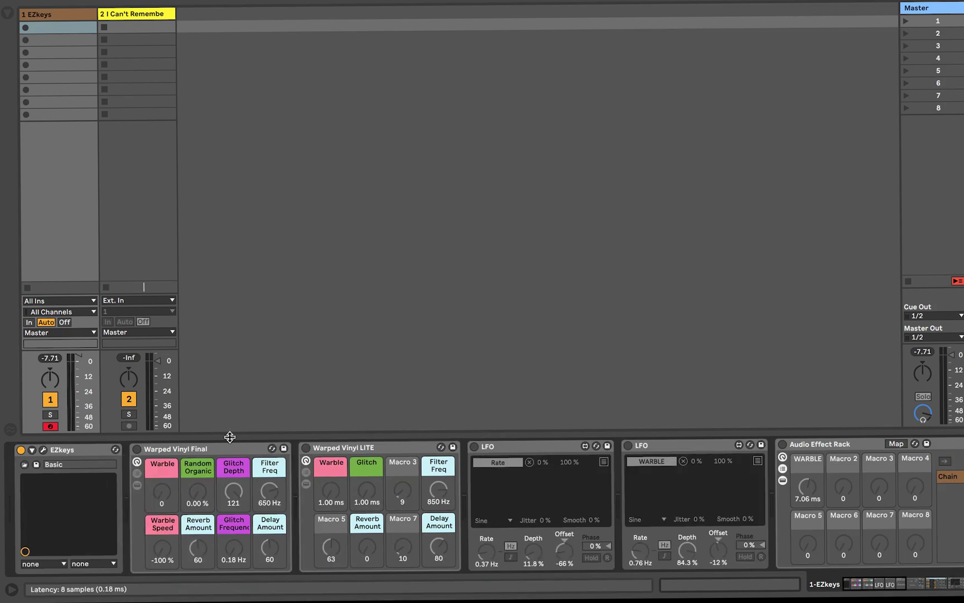
{"action": "left_click", "coordinate": [136, 449]}
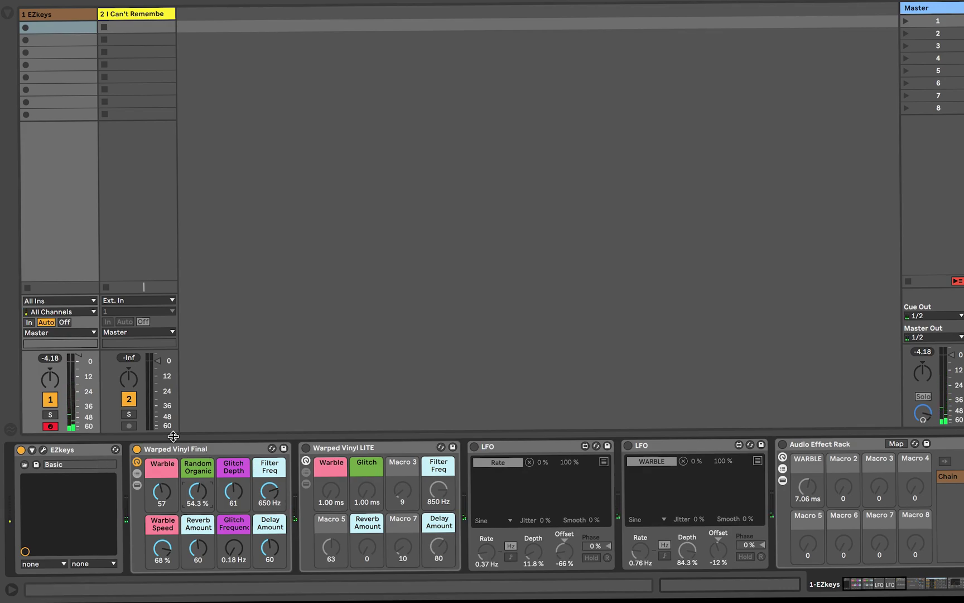
Show the browser, switch to Arrangement View and reactivate the muted demo clip on track 2
{"action": "left_click", "coordinate": [6, 14]}
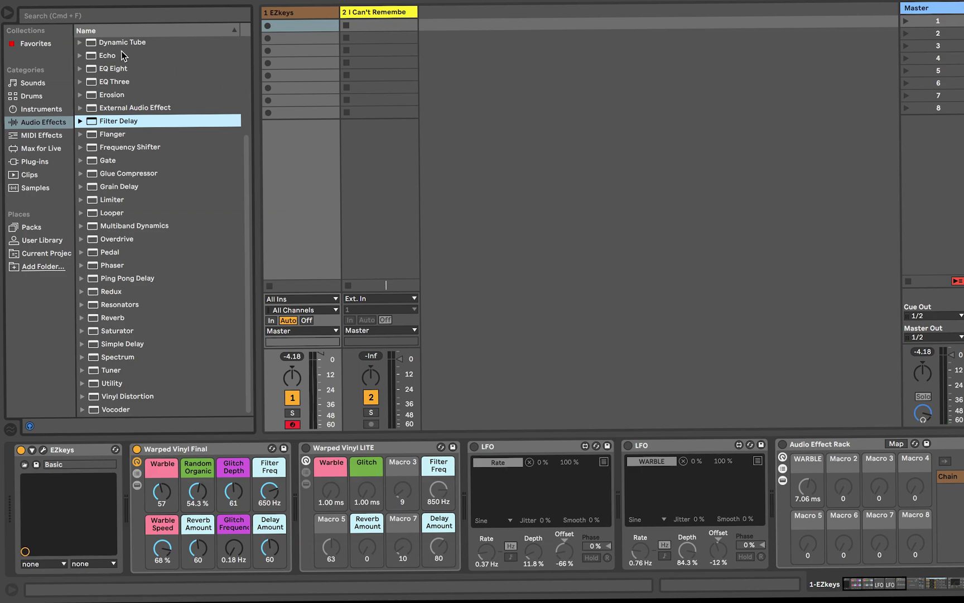
{"action": "left_click", "coordinate": [12, 13]}
{"action": "key", "text": "Tab"}
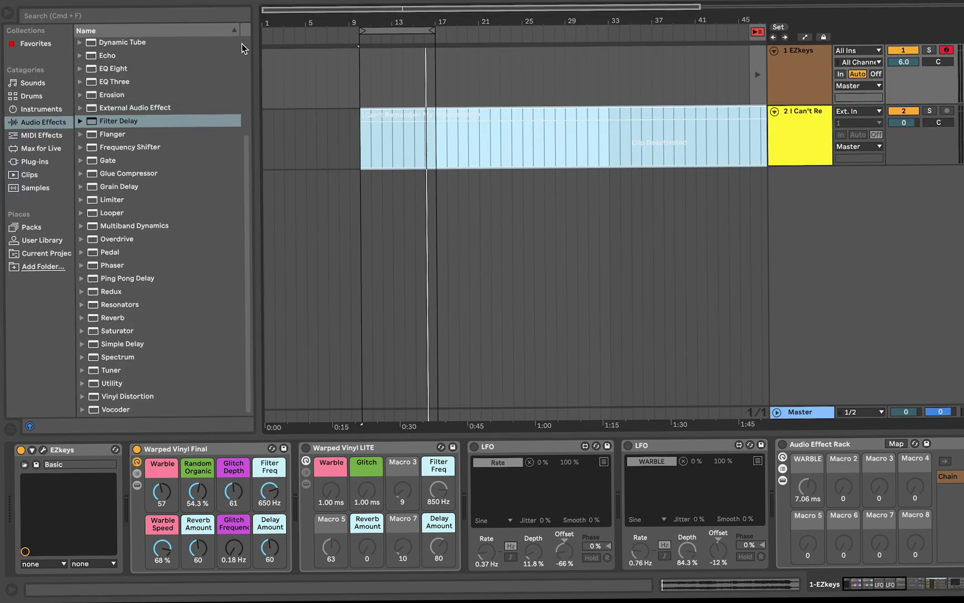
{"action": "left_click", "coordinate": [402, 115]}
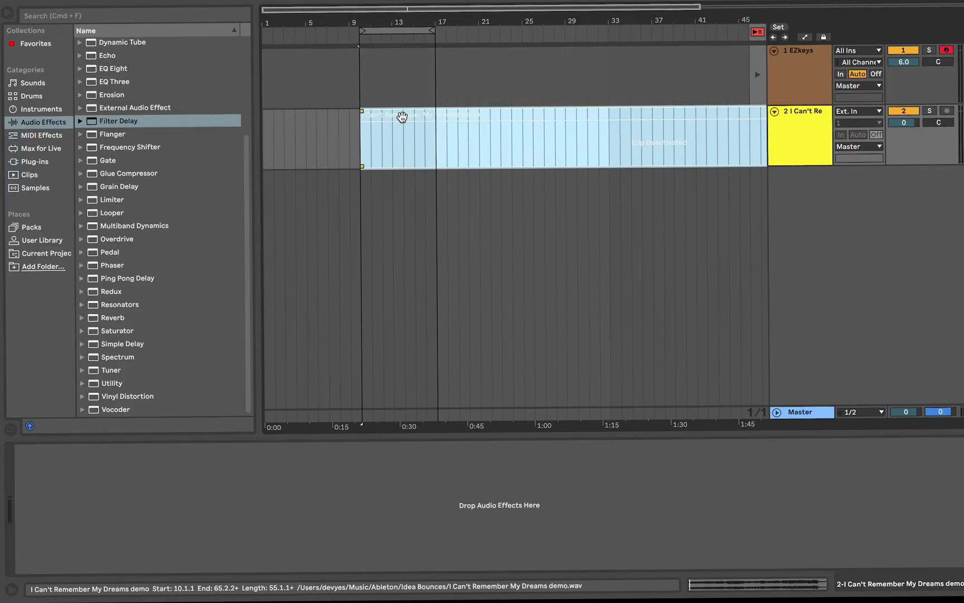
{"action": "key", "text": "0"}
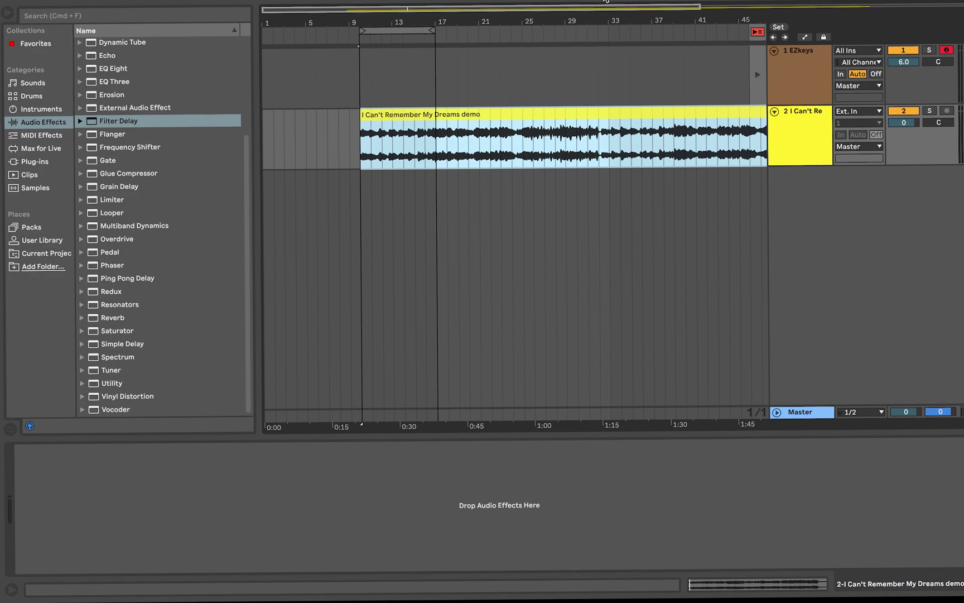
{"action": "left_click", "coordinate": [361, 162]}
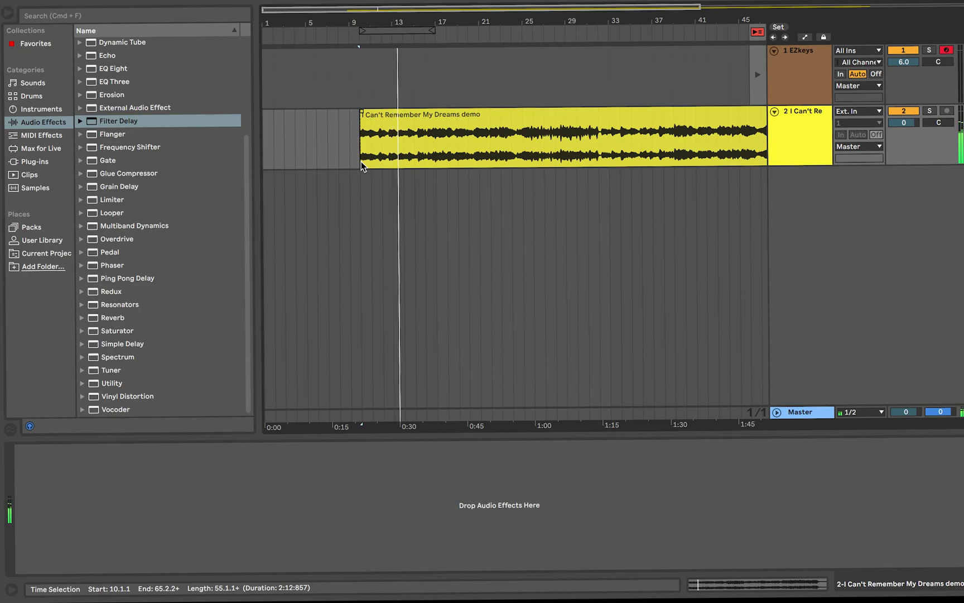
Play the demo clip from bar 24, then stop playback
{"action": "key", "text": "space"}
{"action": "left_click", "coordinate": [508, 146]}
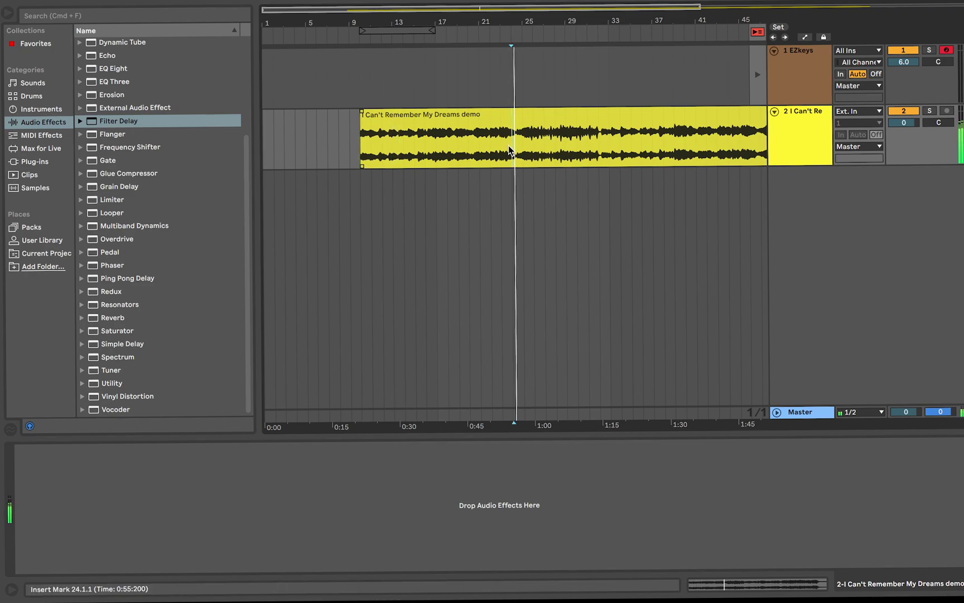
{"action": "key", "text": "space"}
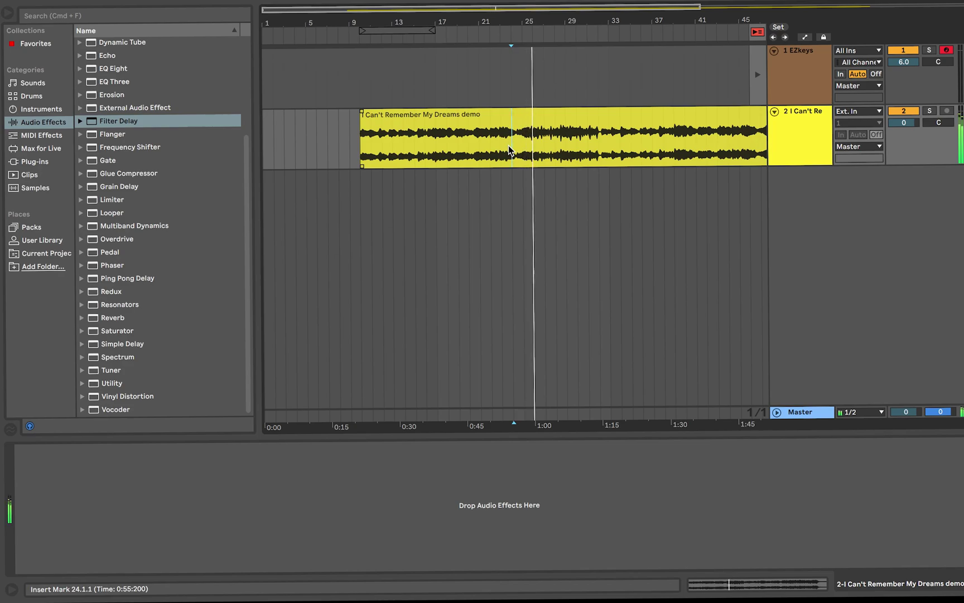
{"action": "key", "text": "space"}
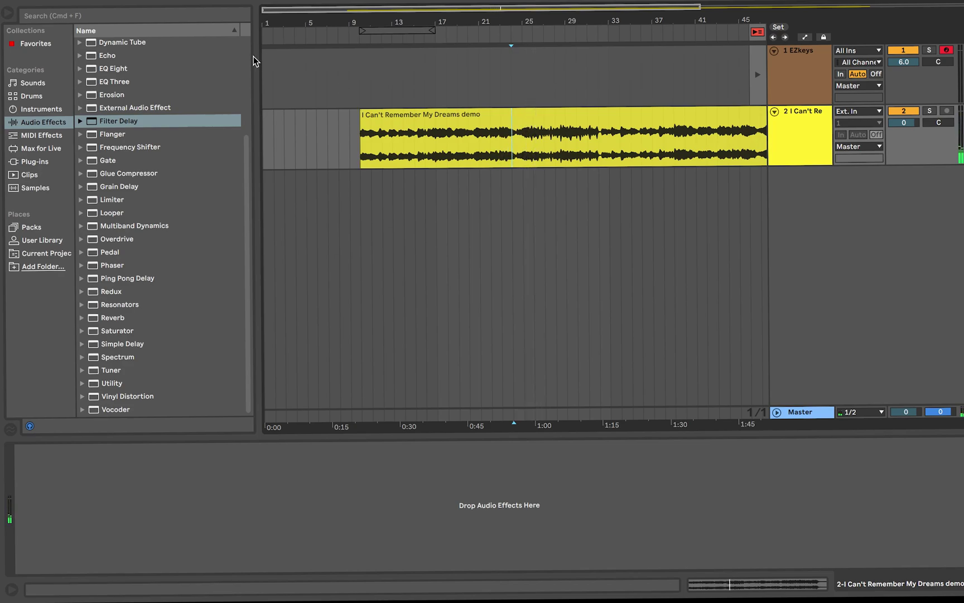
Add a Compressor right after EZkeys in the track's device chain
{"action": "key", "text": "Tab"}
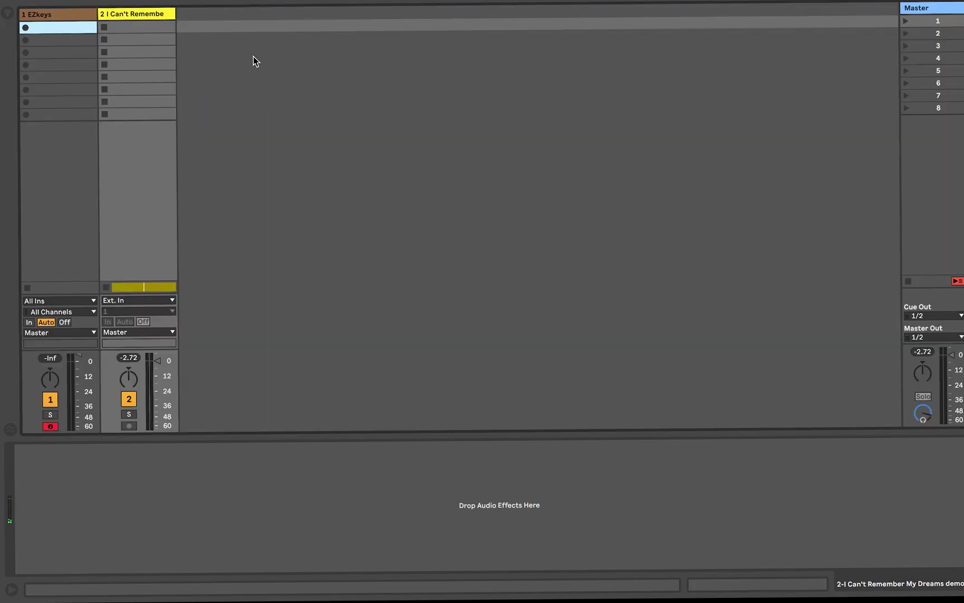
{"action": "left_click", "coordinate": [42, 16]}
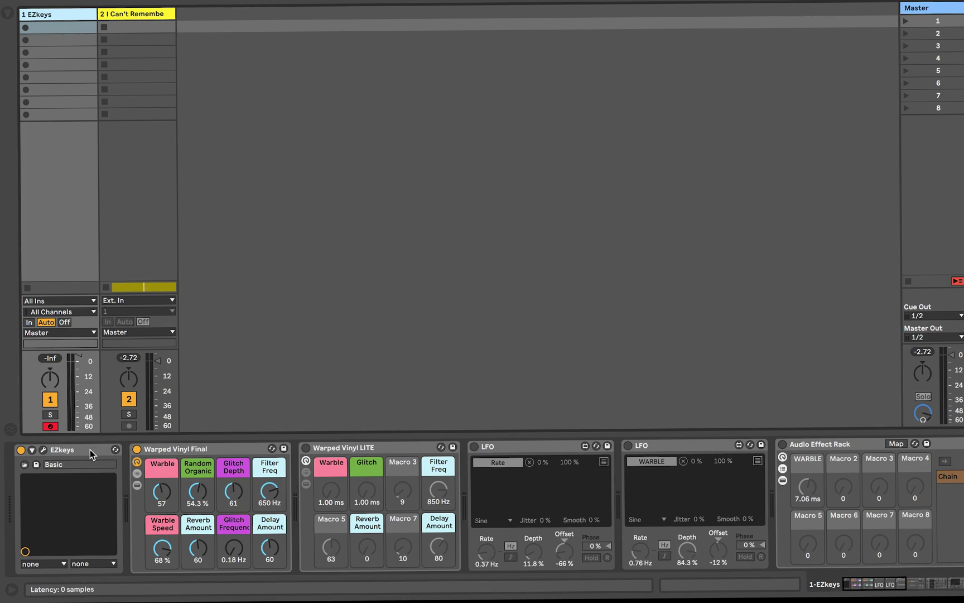
{"action": "left_click", "coordinate": [7, 13]}
{"action": "scroll", "coordinate": [103, 97], "scroll_direction": "up", "scroll_amount": 5}
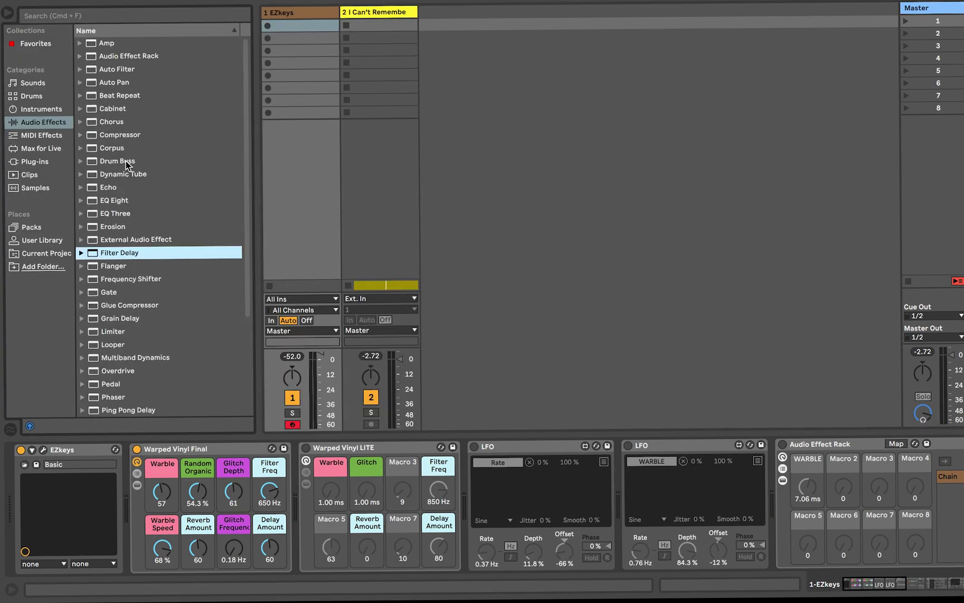
{"action": "mouse_move", "coordinate": [123, 135]}
{"action": "left_mouse_down"}
{"action": "mouse_move", "coordinate": [153, 557]}
{"action": "mouse_move", "coordinate": [137, 550]}
{"action": "left_mouse_up"}
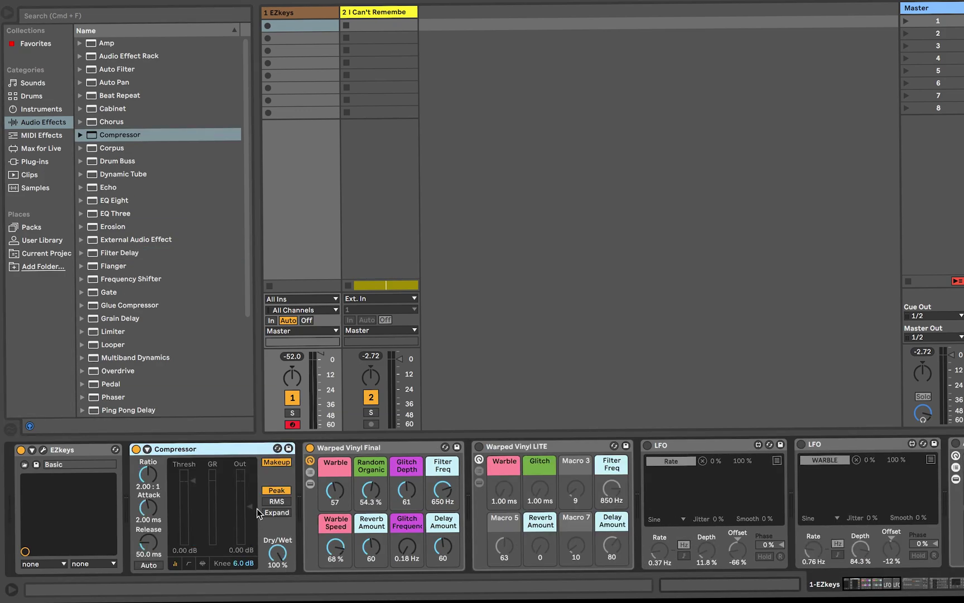
Set Warble 30, Warble Speed 5 %, Glitch Depth 0, and Compressor threshold -36.5 dB
{"action": "left_click_drag", "start_coordinate": [402, 498], "coordinate": [441, 535]}
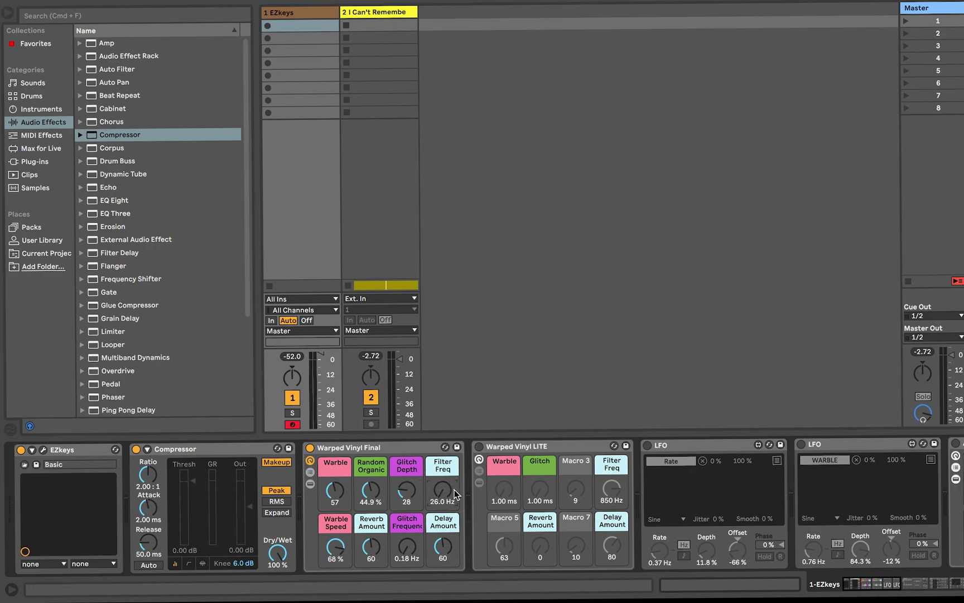
{"action": "left_click", "coordinate": [173, 484]}
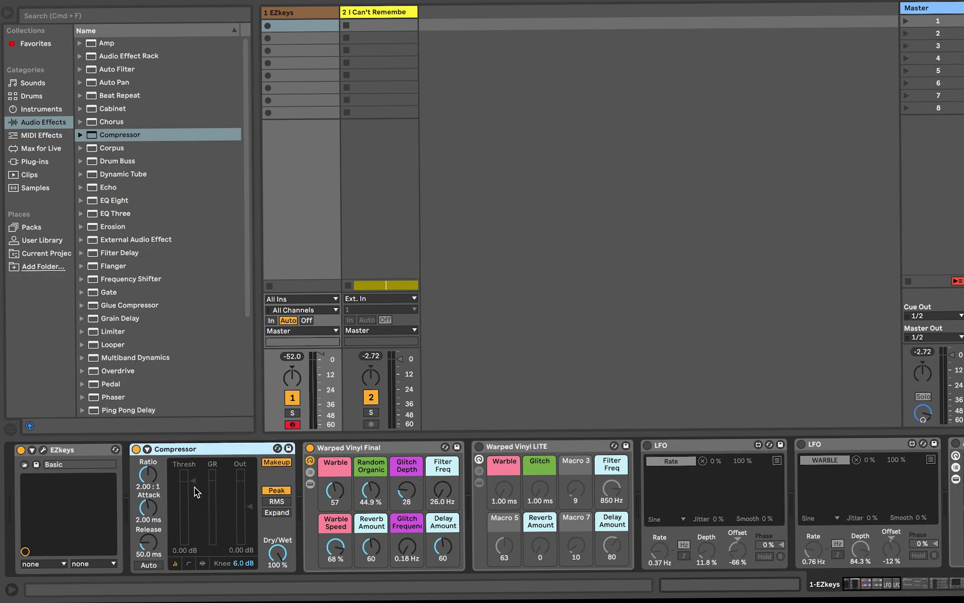
{"action": "left_click_drag", "start_coordinate": [194, 487], "coordinate": [193, 523]}
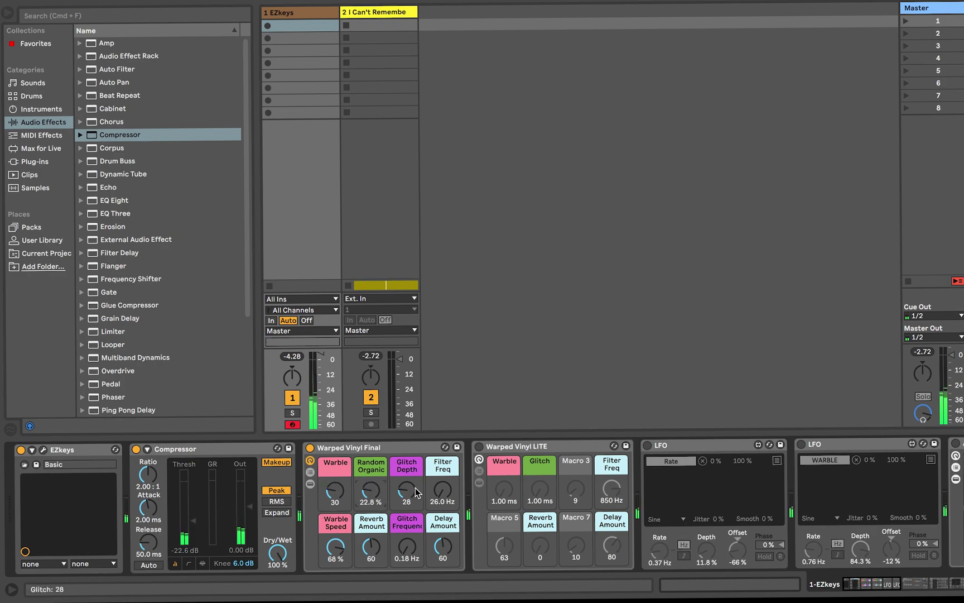
{"action": "left_click_drag", "start_coordinate": [335, 547], "coordinate": [335, 580]}
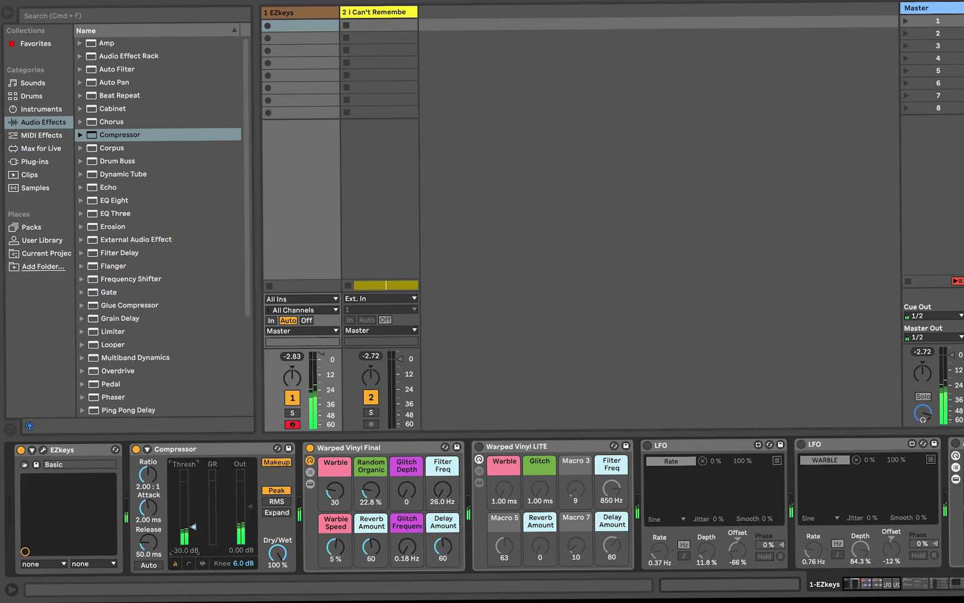
{"action": "left_click_drag", "start_coordinate": [193, 527], "coordinate": [194, 537]}
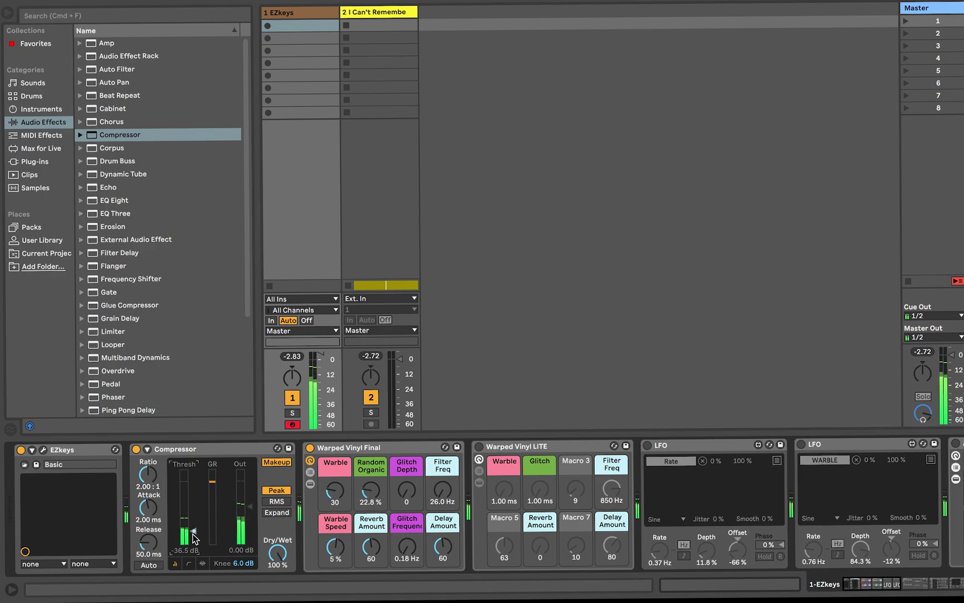
Turn the Auto Filter back on as a low-pass with cutoff near 3.37 kHz
{"action": "scroll", "coordinate": [296, 511], "scroll_direction": "right", "scroll_amount": 15}
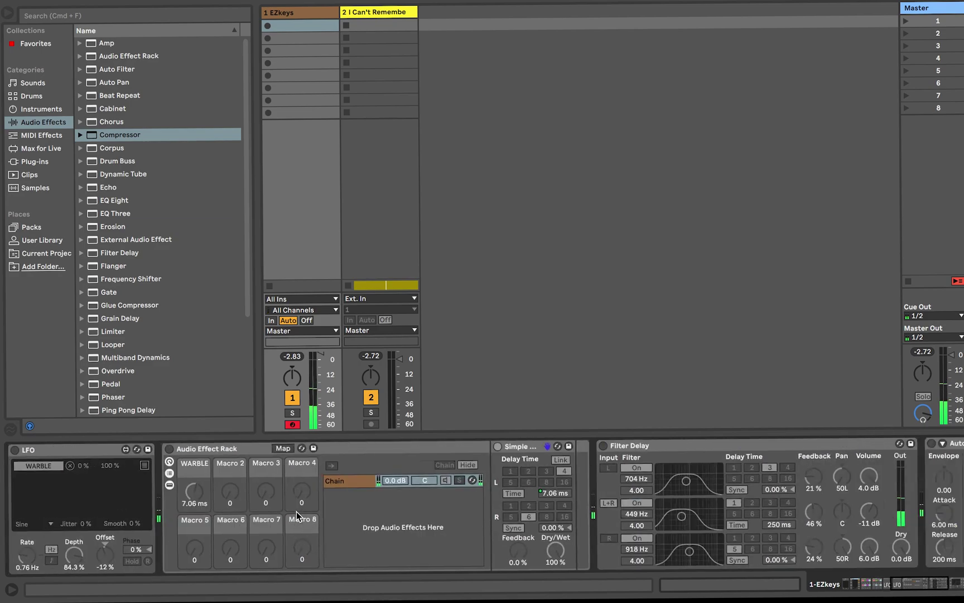
{"action": "scroll", "coordinate": [297, 512], "scroll_direction": "left", "scroll_amount": 15}
{"action": "scroll", "coordinate": [268, 498], "scroll_direction": "right", "scroll_amount": 18}
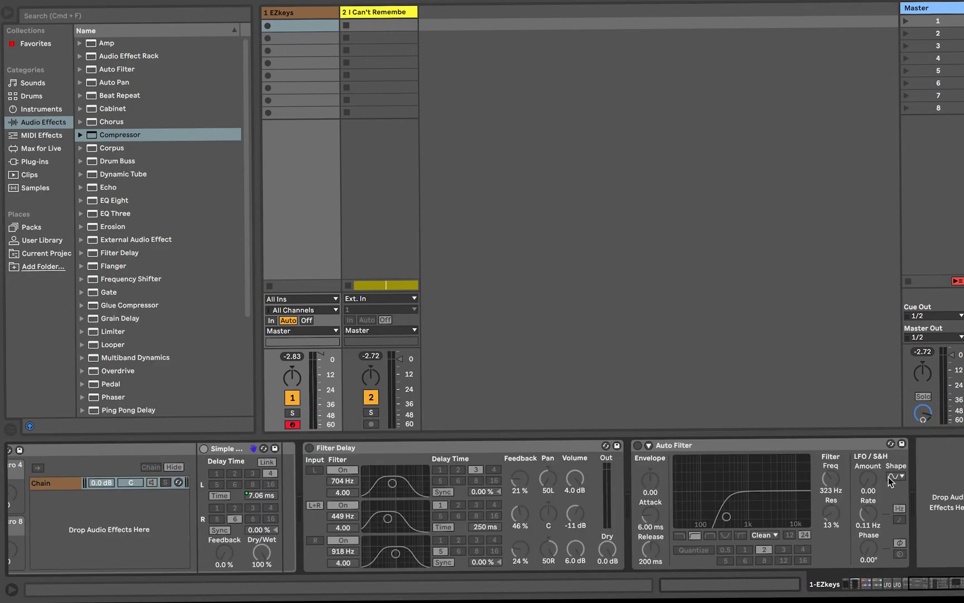
{"action": "left_click", "coordinate": [637, 445]}
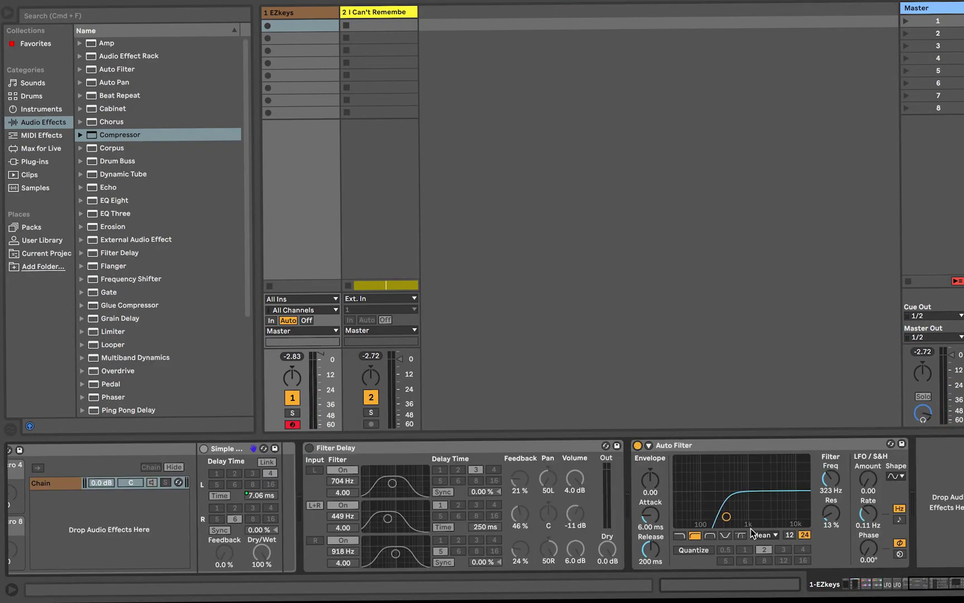
{"action": "left_click", "coordinate": [679, 536]}
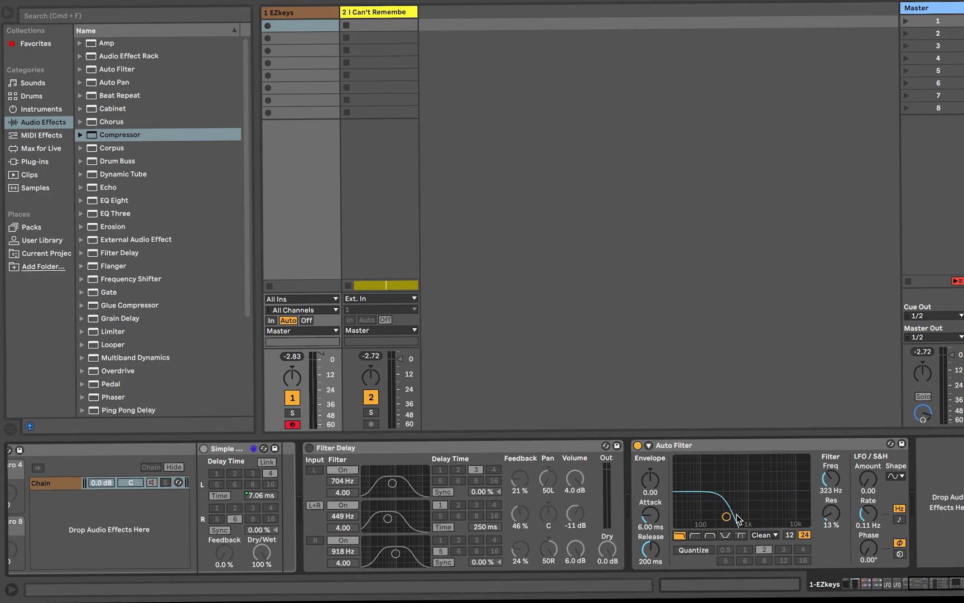
{"action": "left_click_drag", "start_coordinate": [726, 516], "coordinate": [772, 520]}
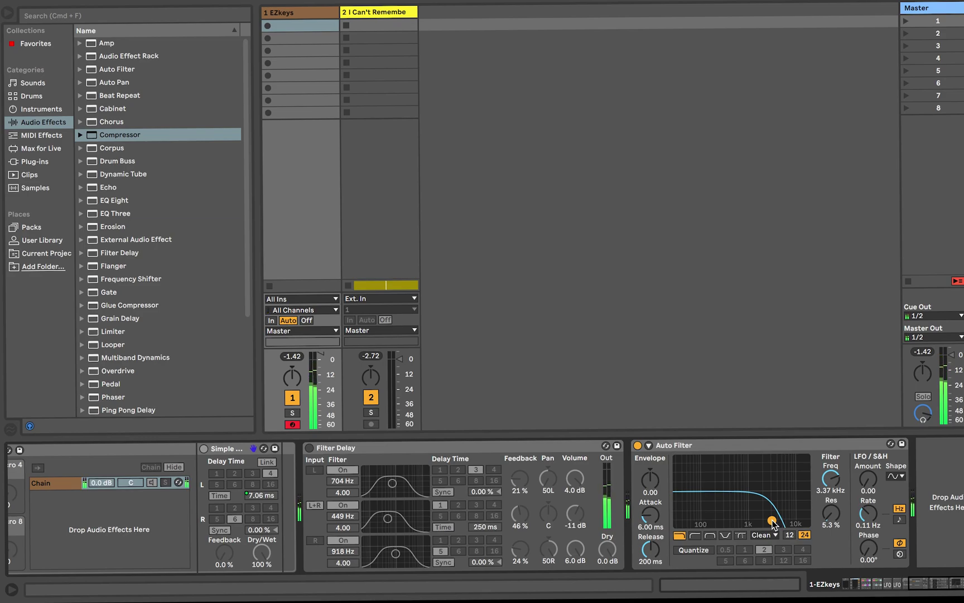
{"action": "scroll", "coordinate": [563, 488], "scroll_direction": "left", "scroll_amount": 15}
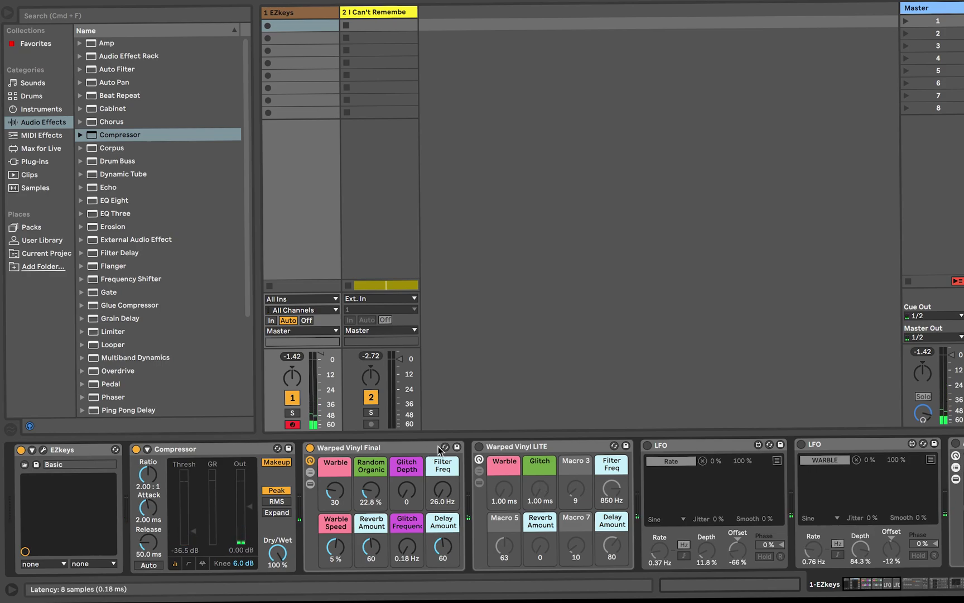
Delete the LFOs, effect rack, delay devices and Auto Filter from the EZkeys chain
{"action": "scroll", "coordinate": [441, 450], "scroll_direction": "right", "scroll_amount": 3}
{"action": "scroll", "coordinate": [441, 451], "scroll_direction": "right", "scroll_amount": 20}
{"action": "scroll", "coordinate": [244, 441], "scroll_direction": "left", "scroll_amount": 10}
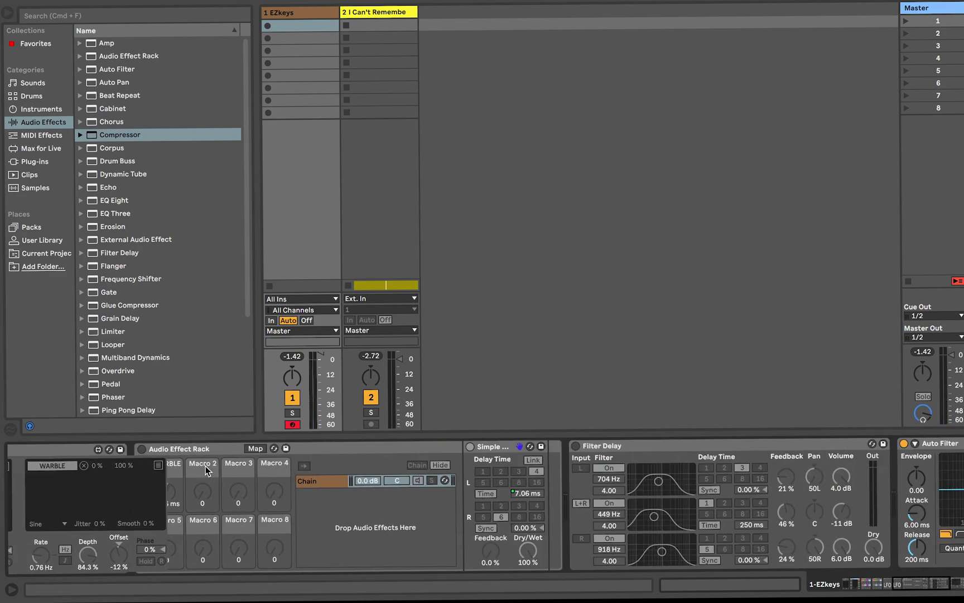
{"action": "left_click", "coordinate": [170, 449]}
{"action": "key", "text": "Delete"}
{"action": "key", "text": "Delete"}
{"action": "key", "text": "Delete"}
{"action": "key", "text": "Delete"}
{"action": "key", "text": "Delete"}
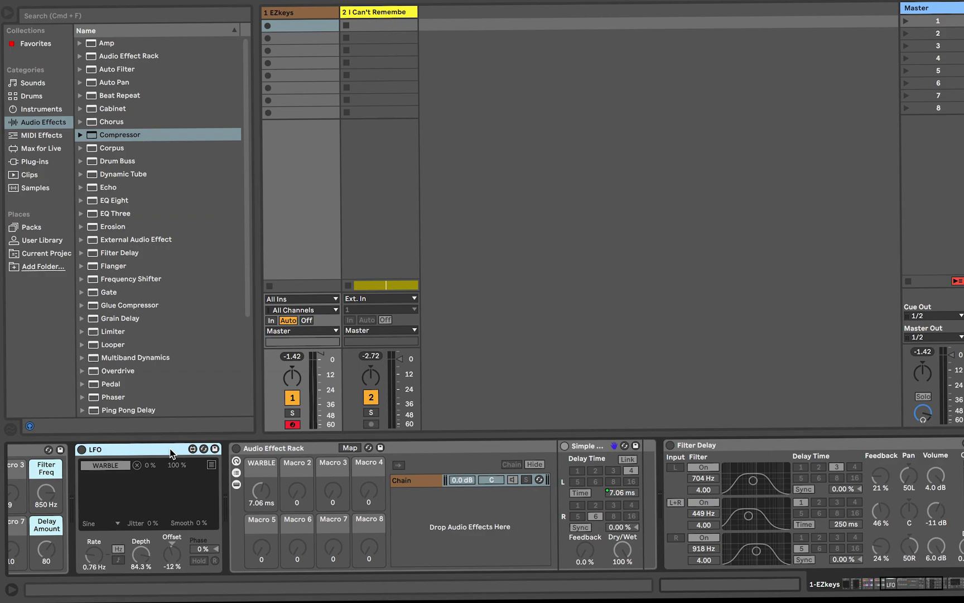
{"action": "key", "text": "Delete"}
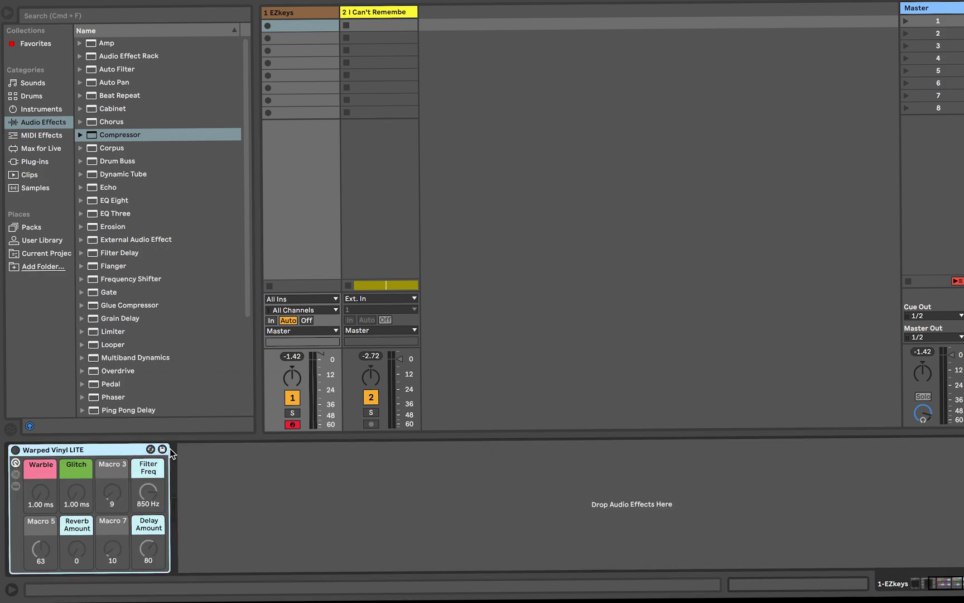
Switch Warped Vinyl Final off, delete the Compressor, and hide the browser
{"action": "left_click", "coordinate": [320, 455]}
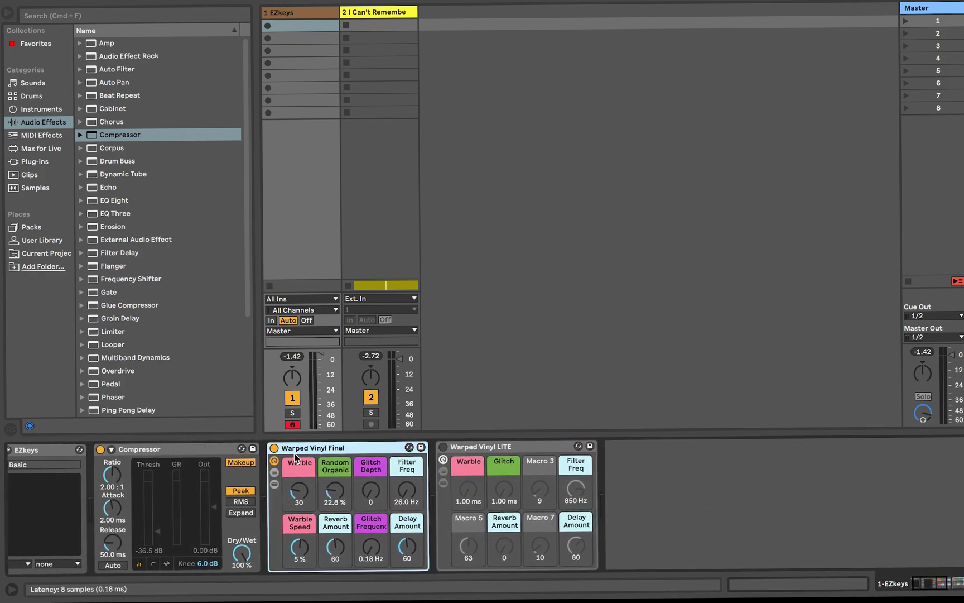
{"action": "left_click", "coordinate": [274, 448]}
{"action": "left_click", "coordinate": [174, 453]}
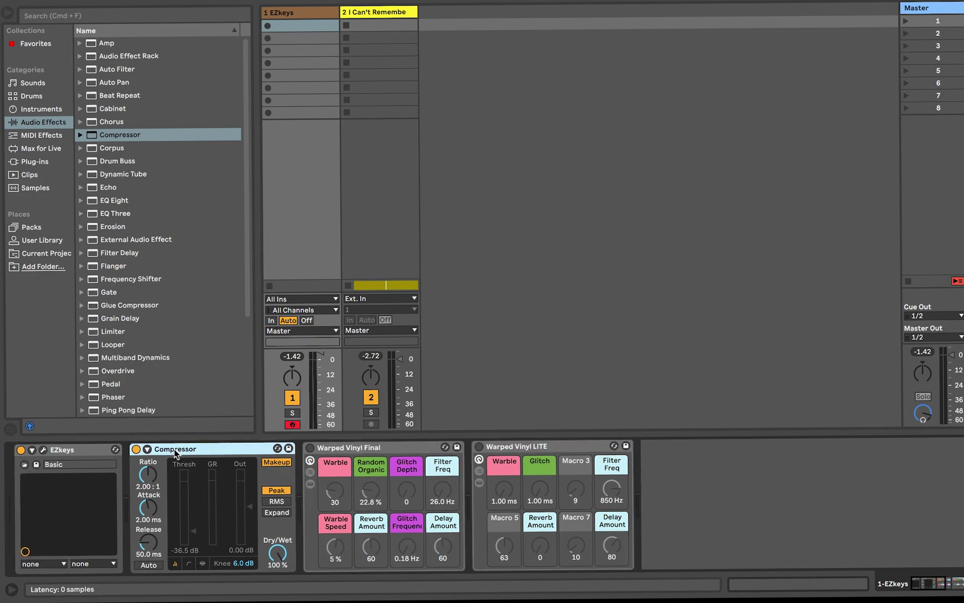
{"action": "key", "text": "Delete"}
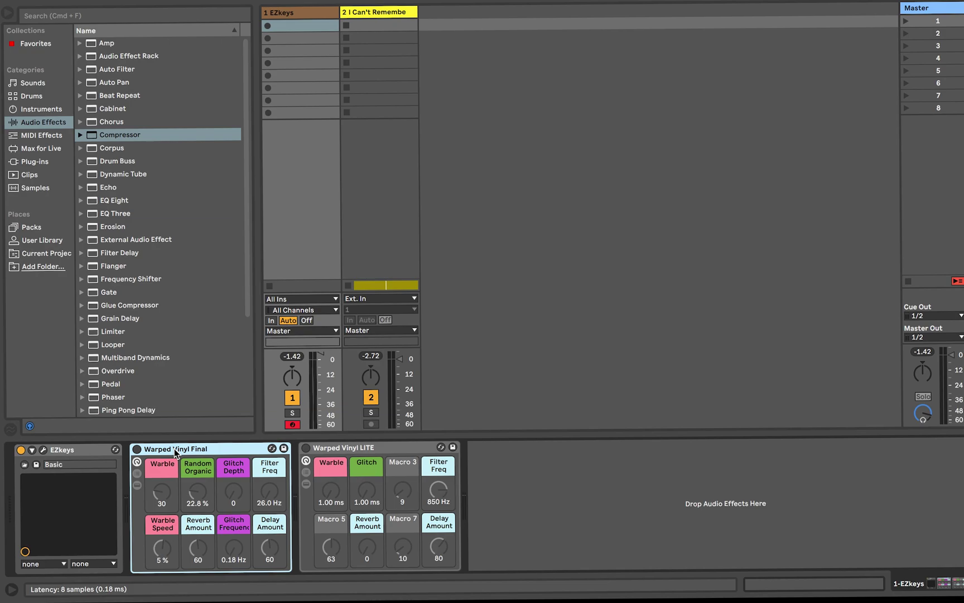
{"action": "key", "text": "super+alt+b"}
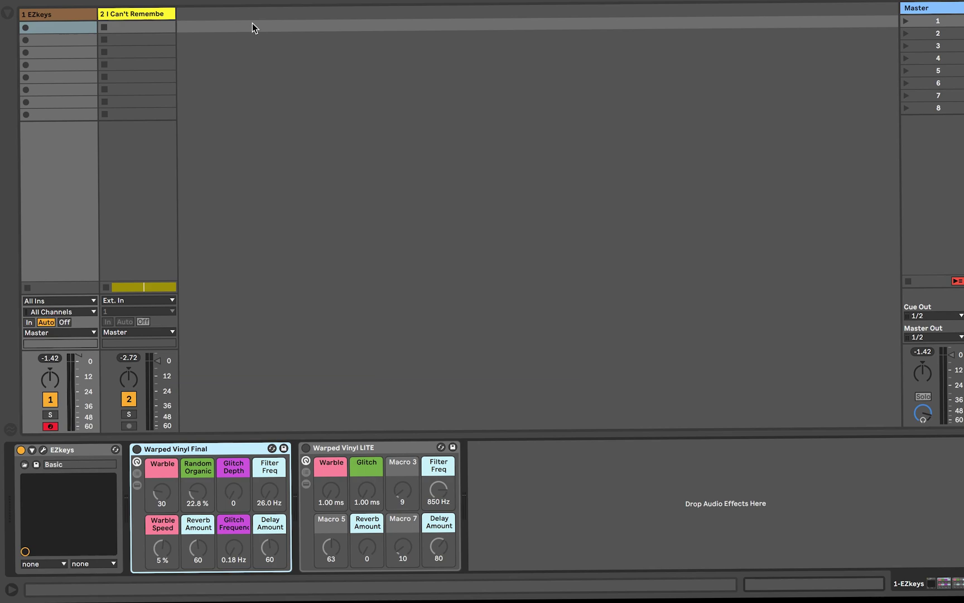
{"action": "mouse_move", "coordinate": [254, 0]}
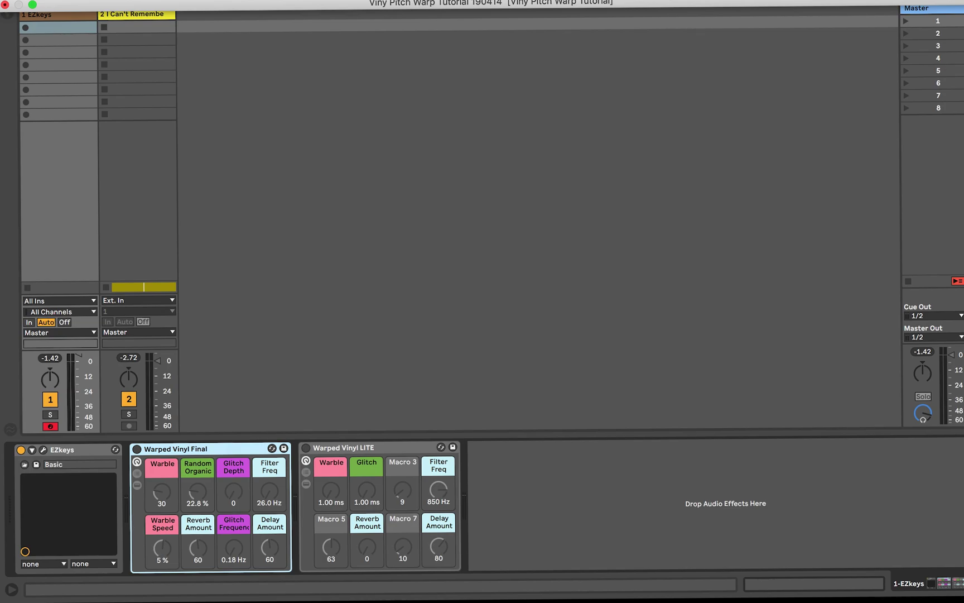